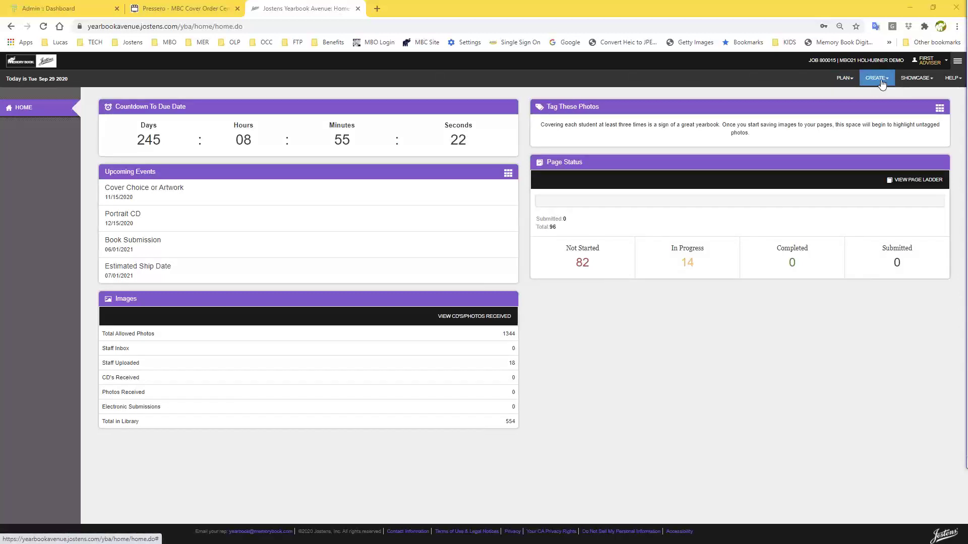
Open the New Page Designer and bring up the blank 014–015 spread from the yearbook pages.
click(920, 81)
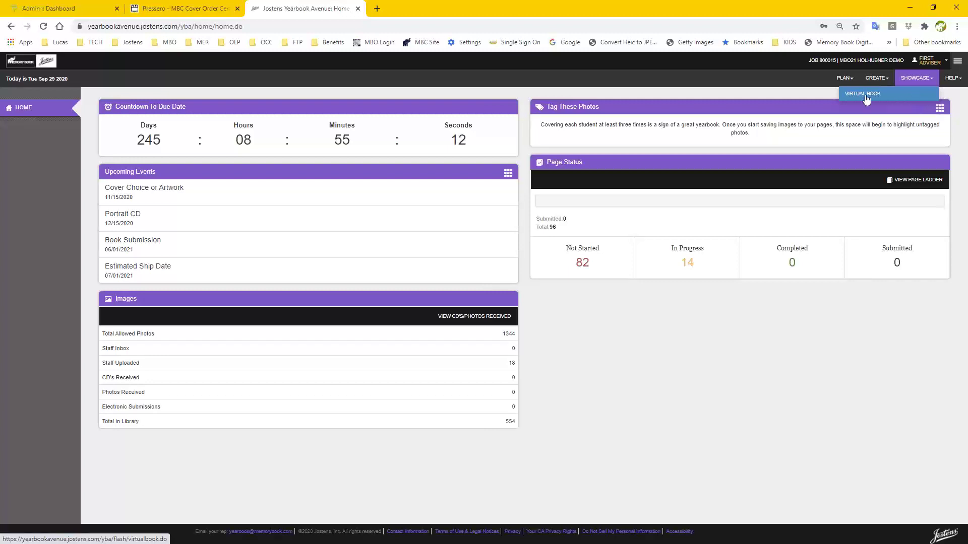
click(845, 80)
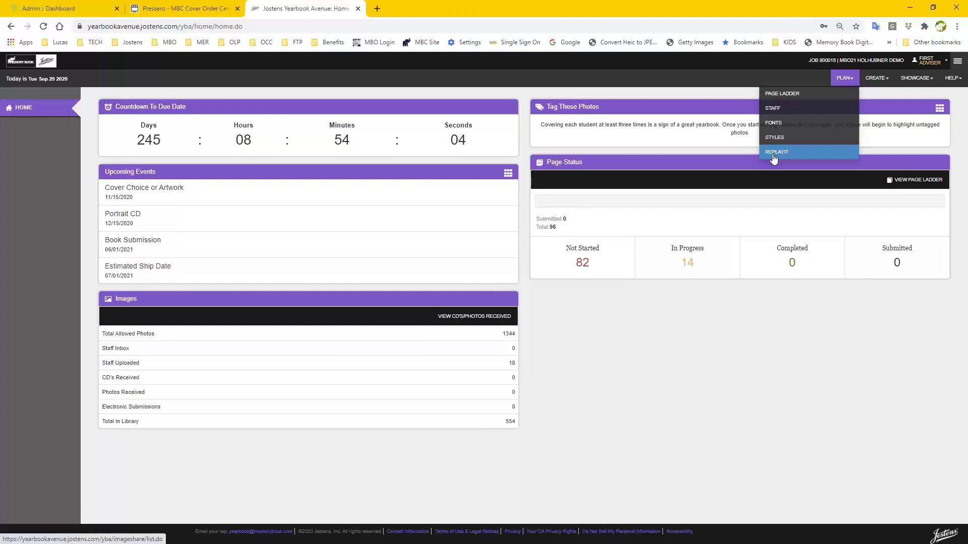
click(881, 80)
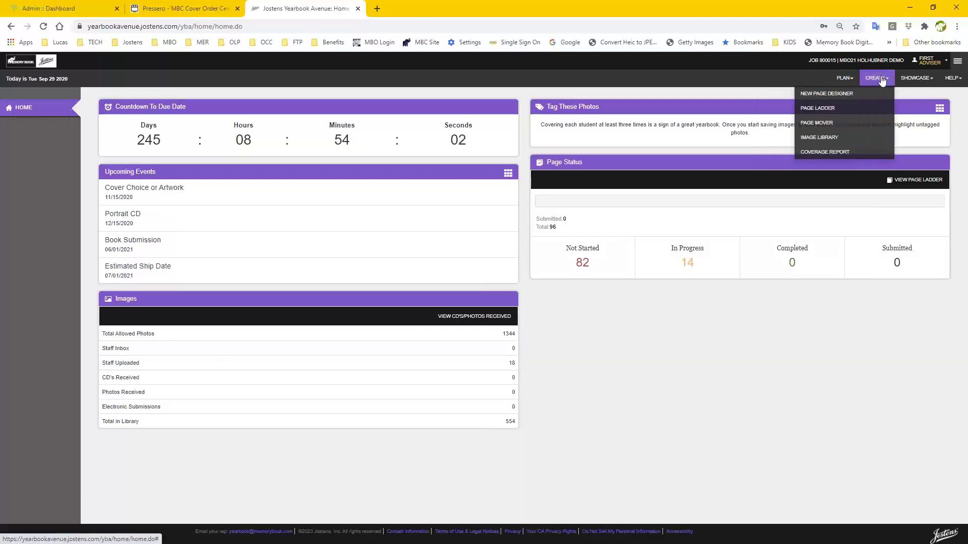
click(812, 95)
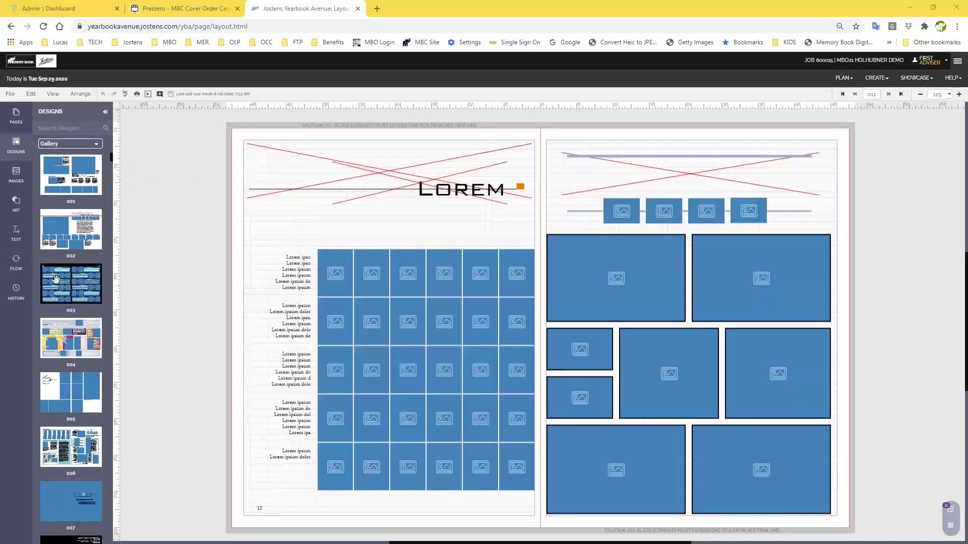
click(17, 122)
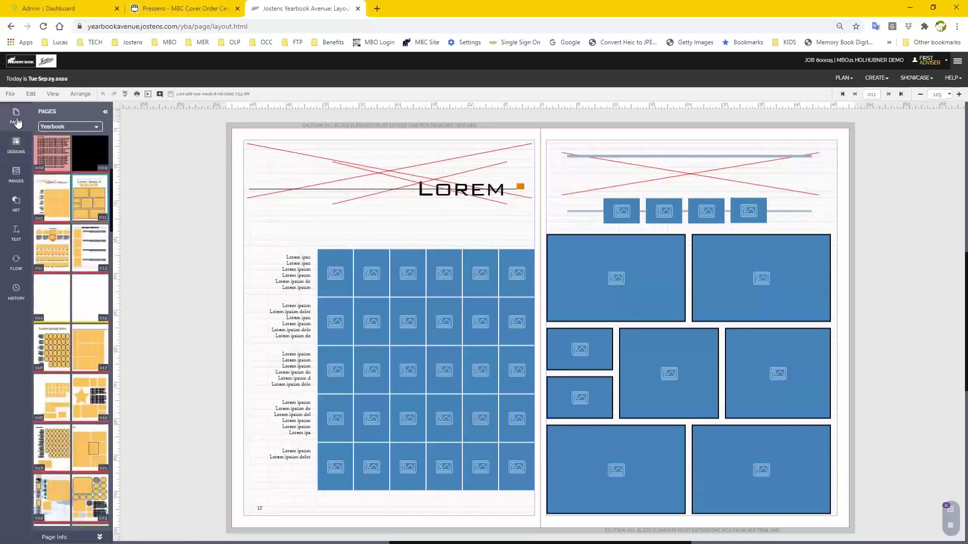
click(56, 263)
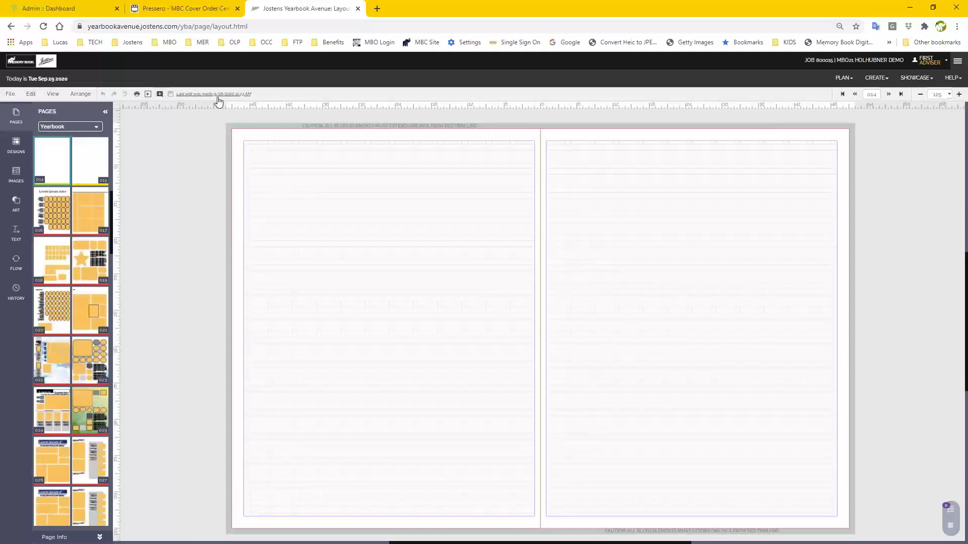
Enlarge the browser zoom to 125%.
click(12, 97)
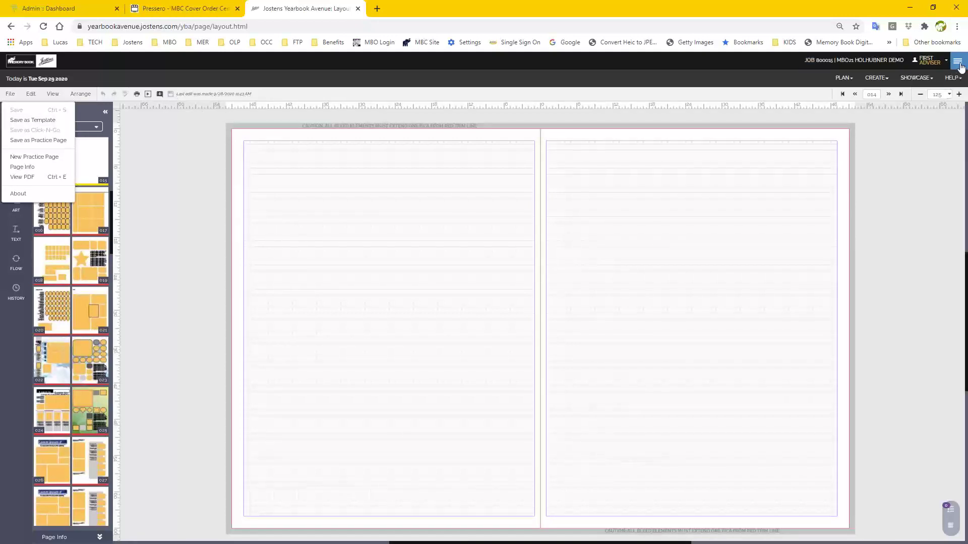
click(956, 26)
click(926, 121)
click(926, 121)
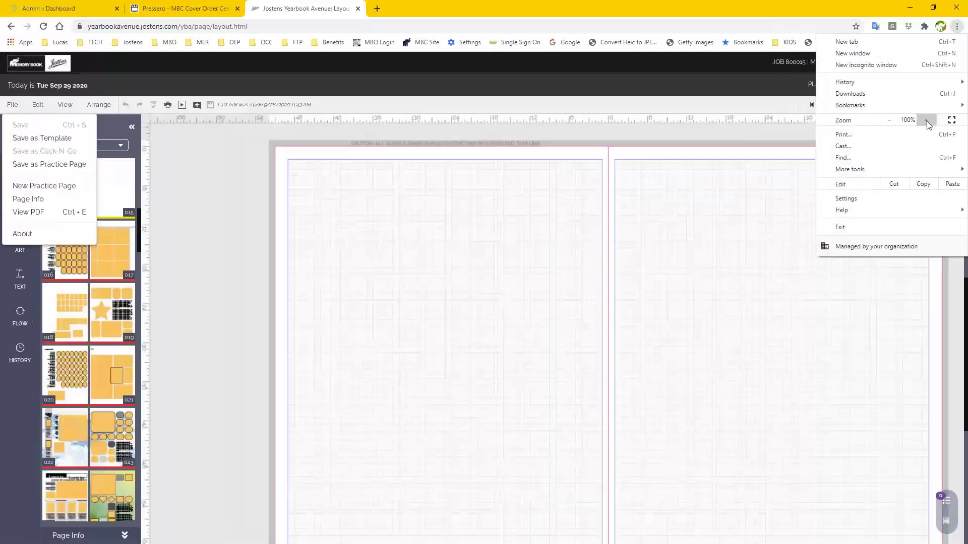
click(927, 121)
click(926, 121)
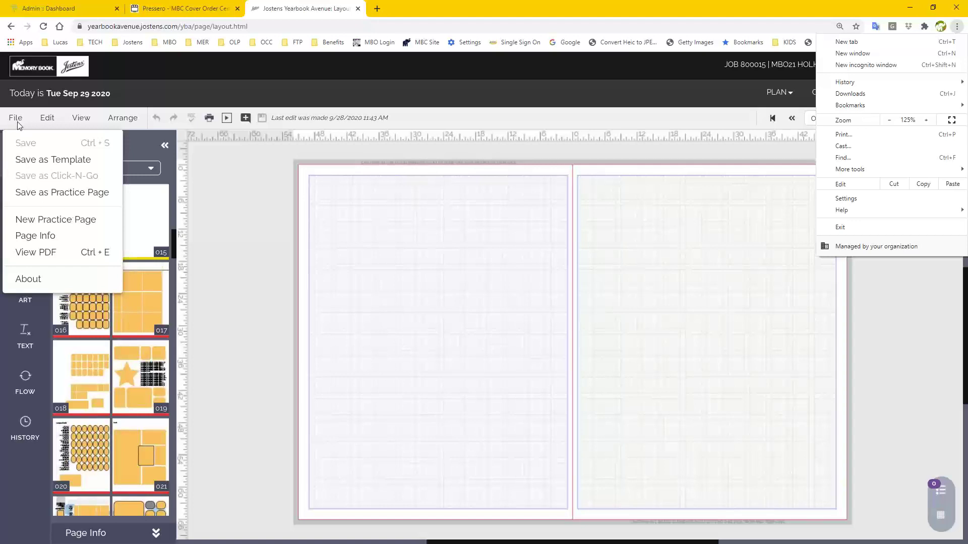
Check the page info for pages 014 and 015 and close it.
click(22, 242)
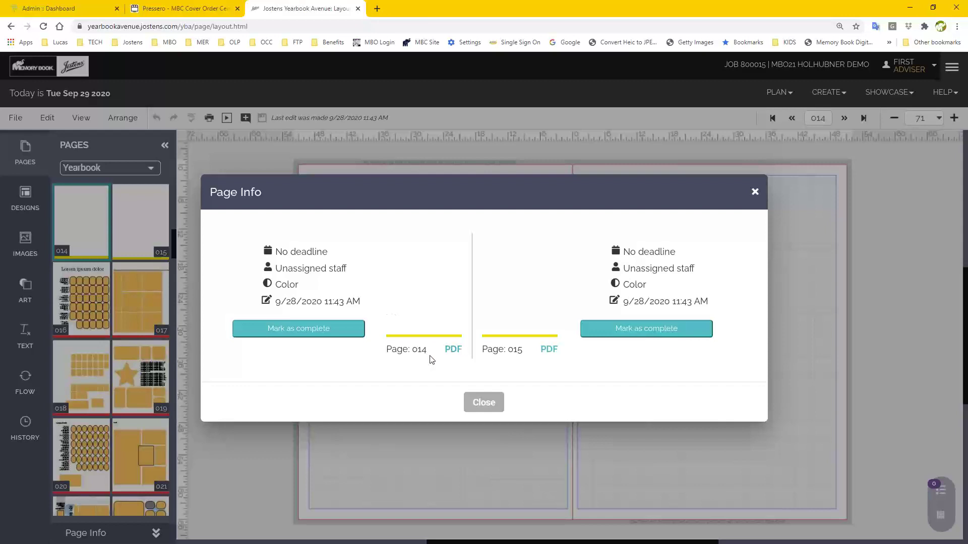
click(491, 403)
click(13, 118)
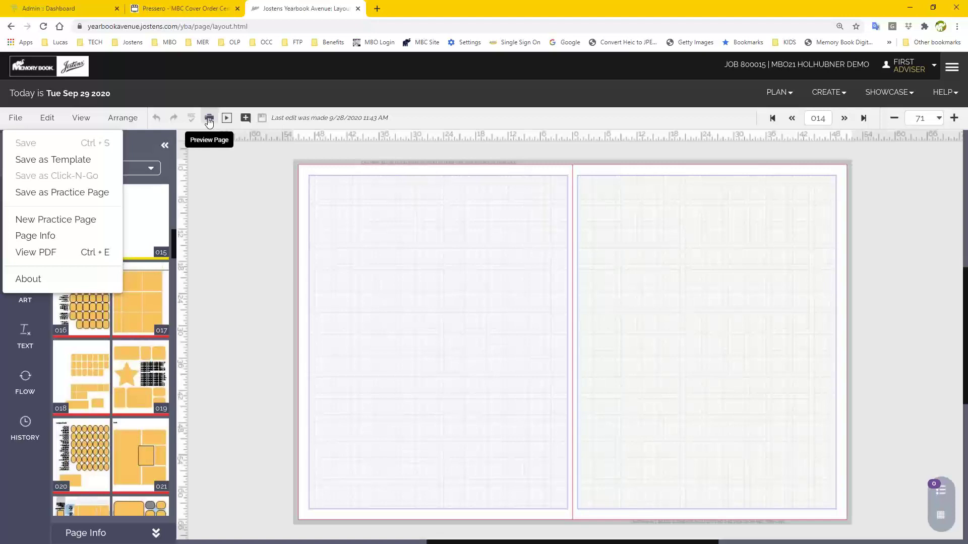
click(81, 117)
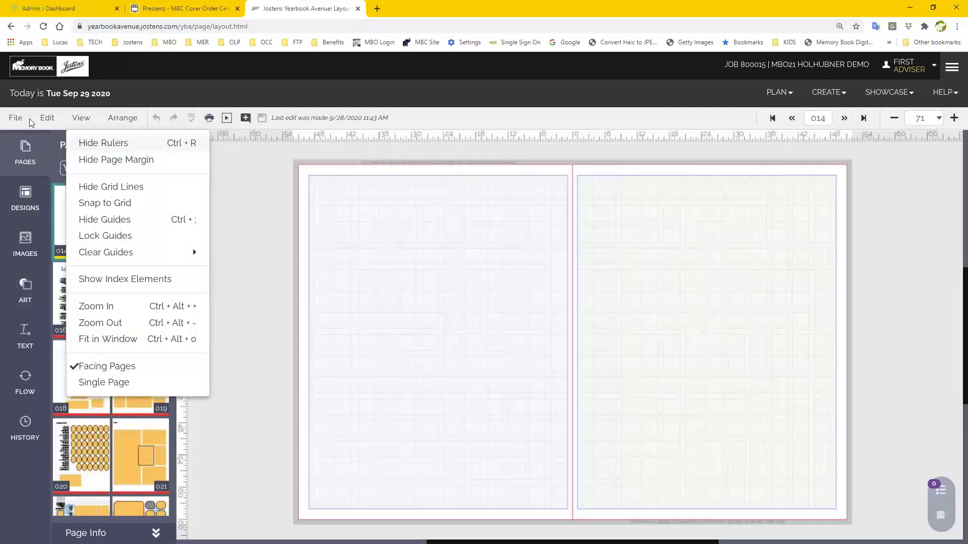
click(47, 119)
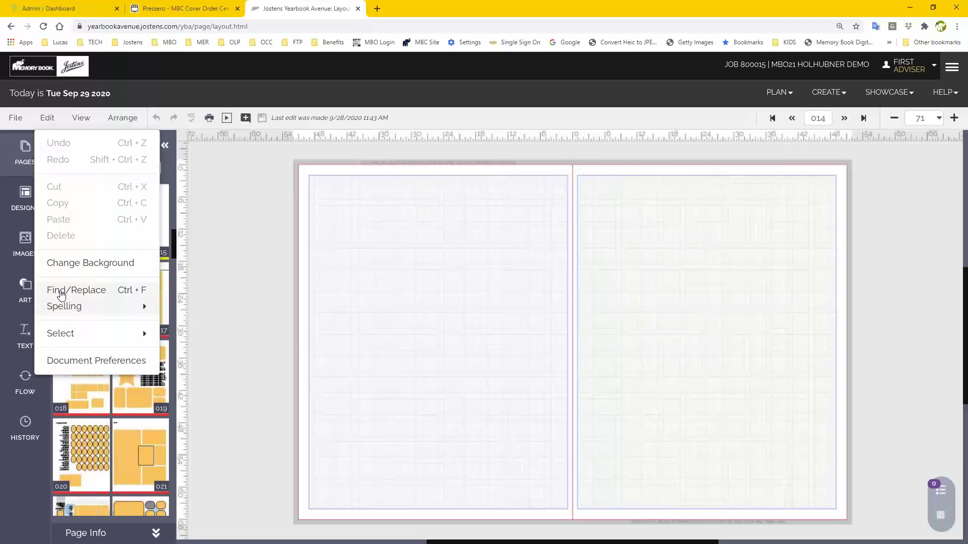
mouse_move(59, 310)
mouse_move(96, 315)
mouse_move(65, 337)
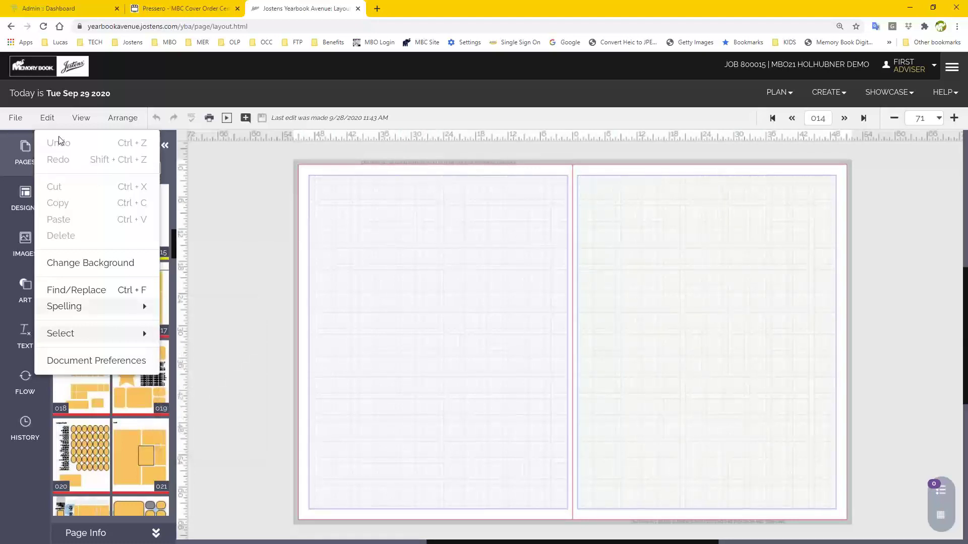
click(49, 119)
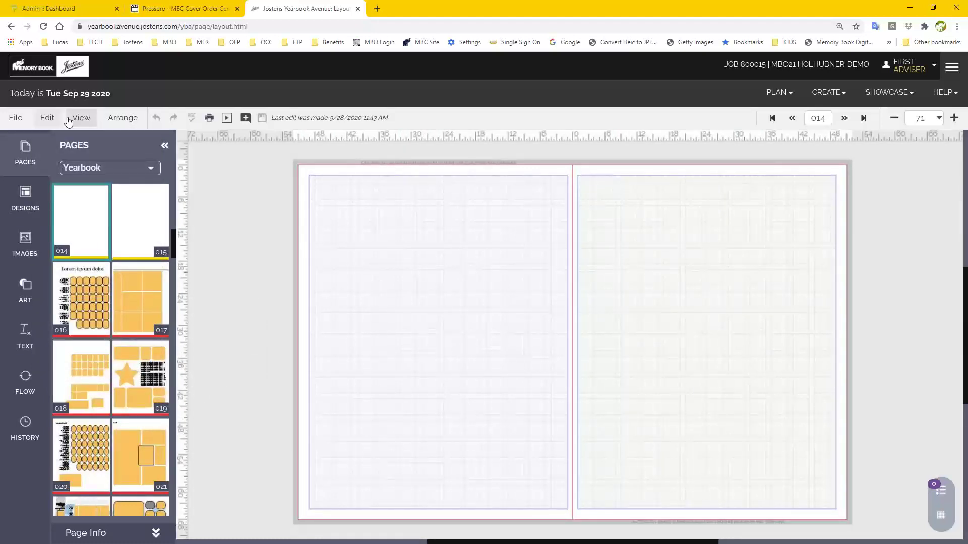
click(88, 122)
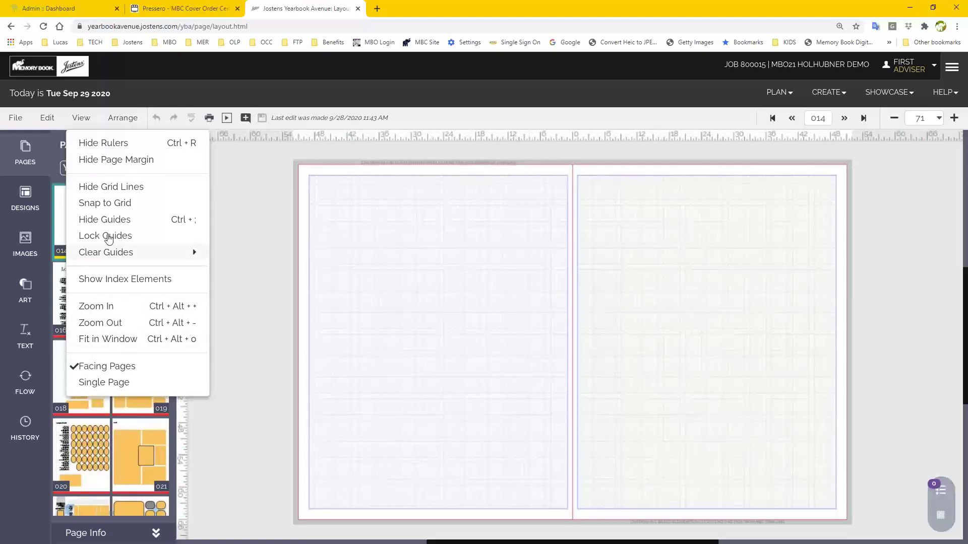
mouse_move(110, 254)
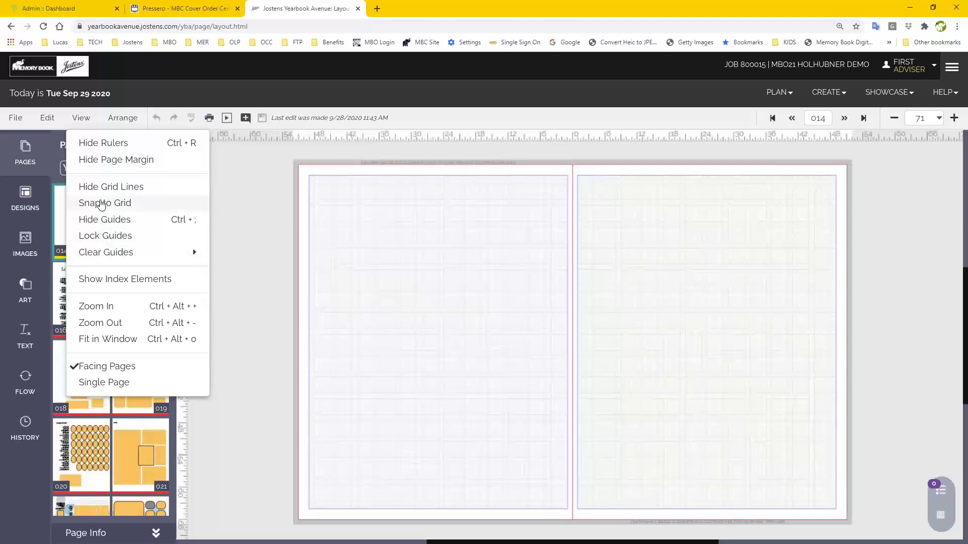
Hide the grid lines on the 014–015 spread and show them again.
click(941, 519)
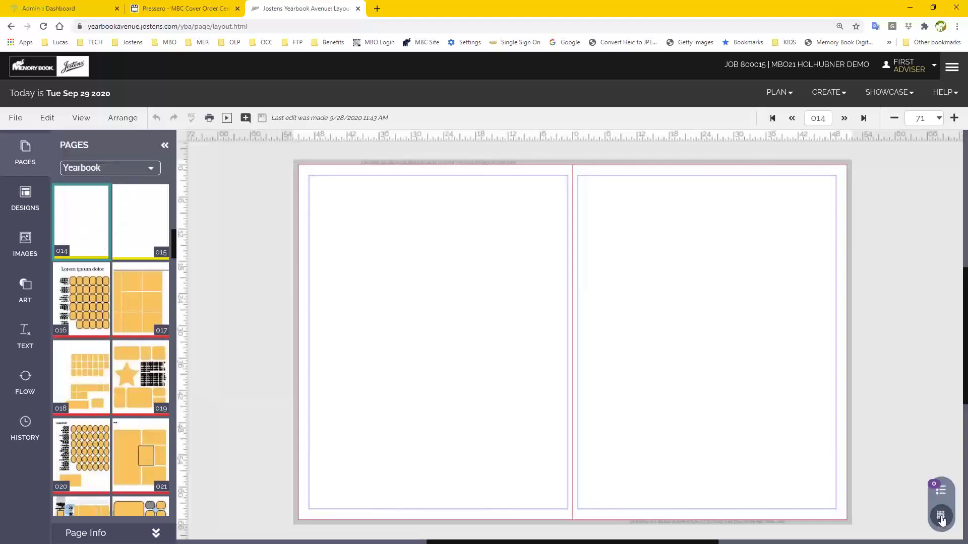
click(940, 519)
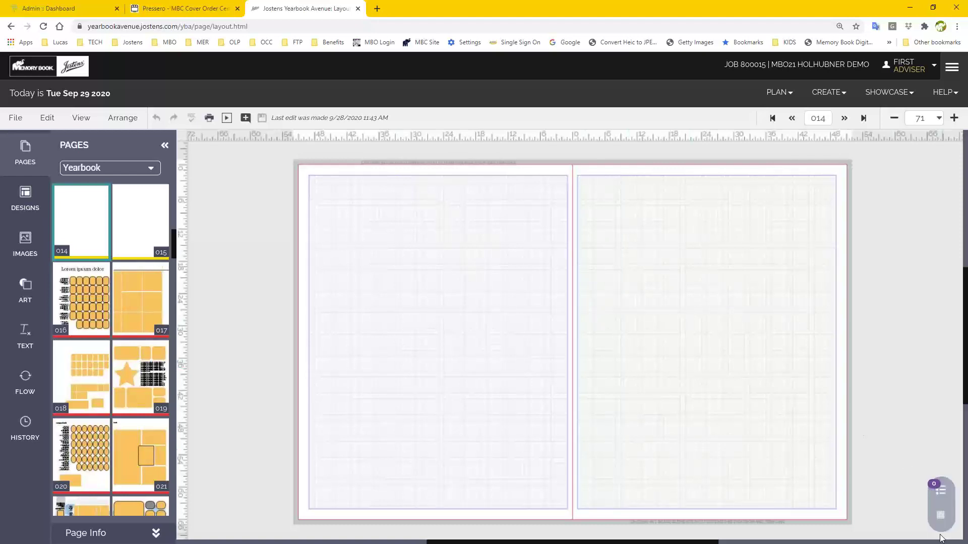
click(940, 520)
click(940, 520)
click(81, 117)
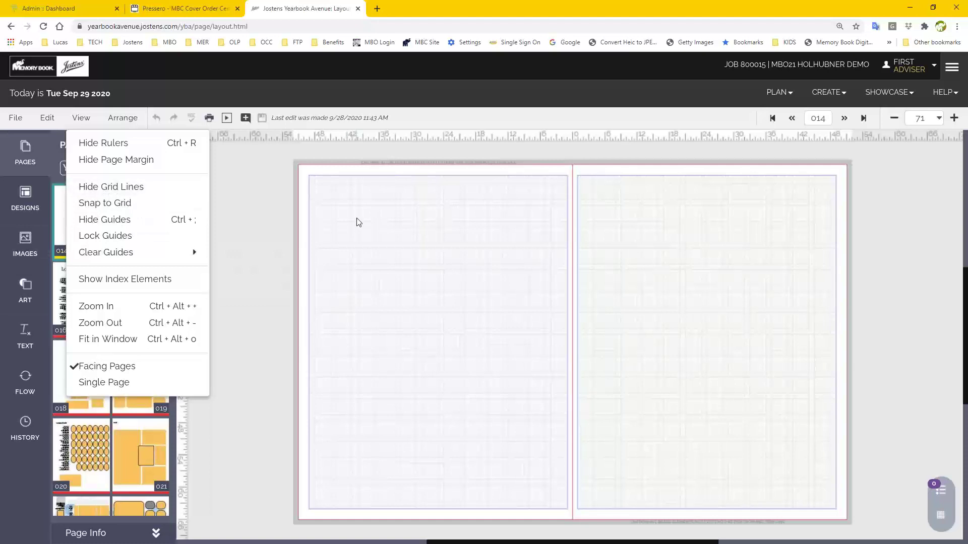
click(399, 280)
Browse the yearbook pages by way of the 018–019 spread and open the 068–069 spread.
click(84, 389)
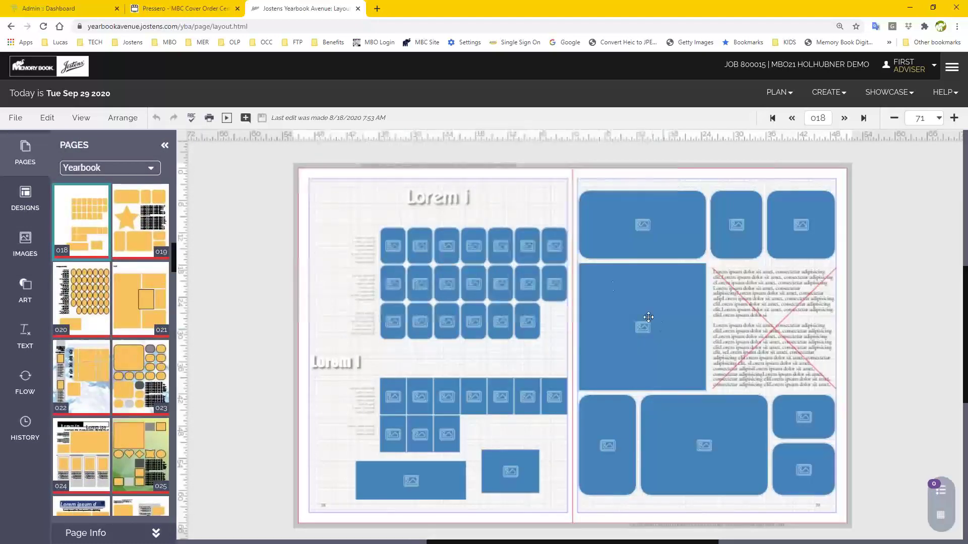
click(454, 203)
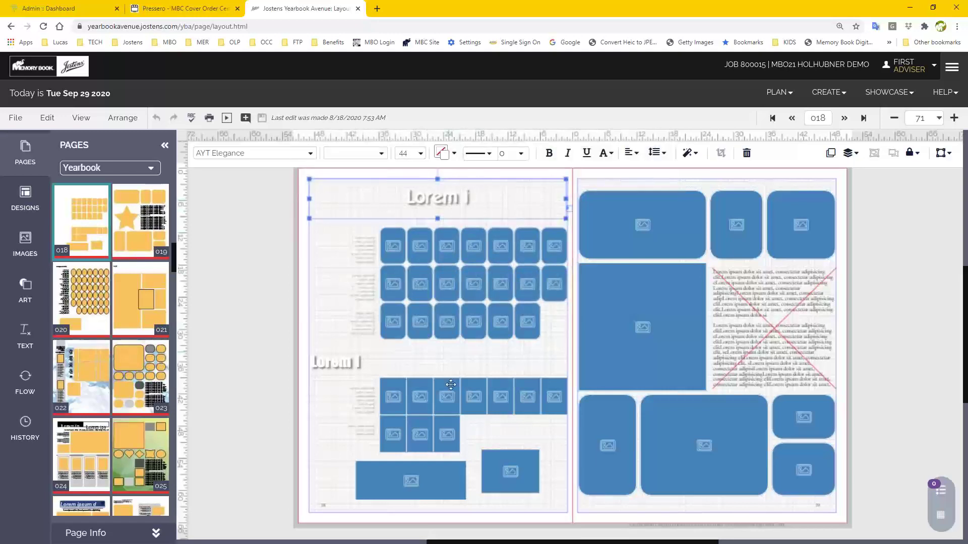
scroll(92, 441, down, 1)
scroll(92, 442, down, 10)
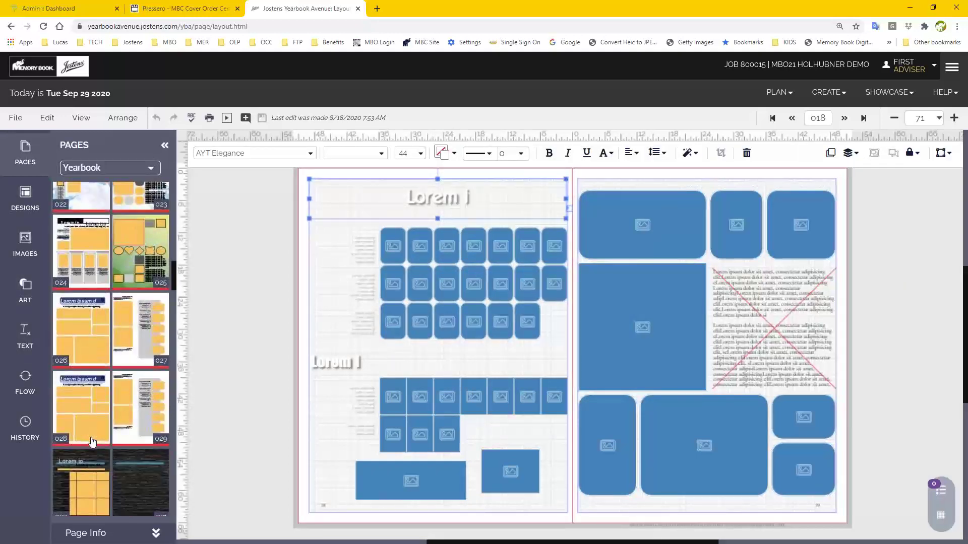
scroll(99, 443, down, 12)
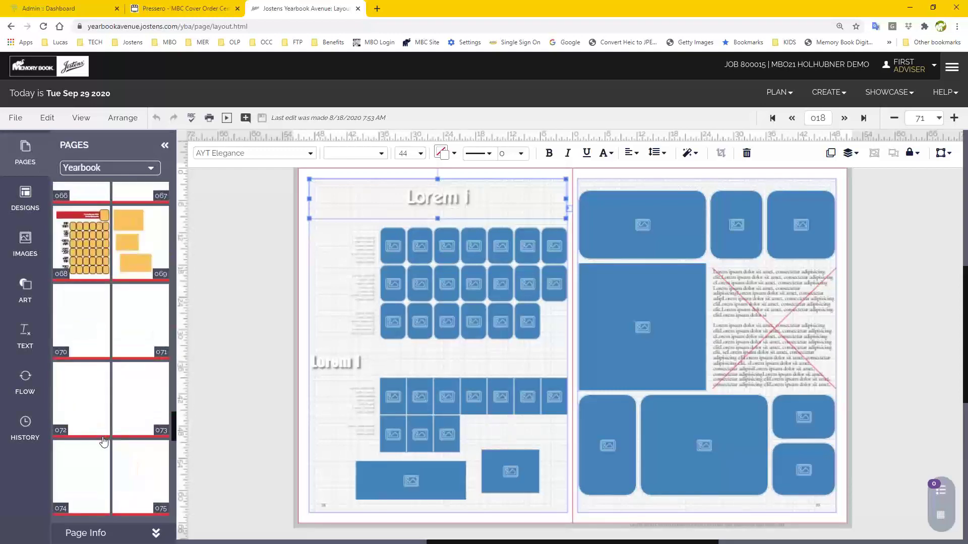
click(139, 241)
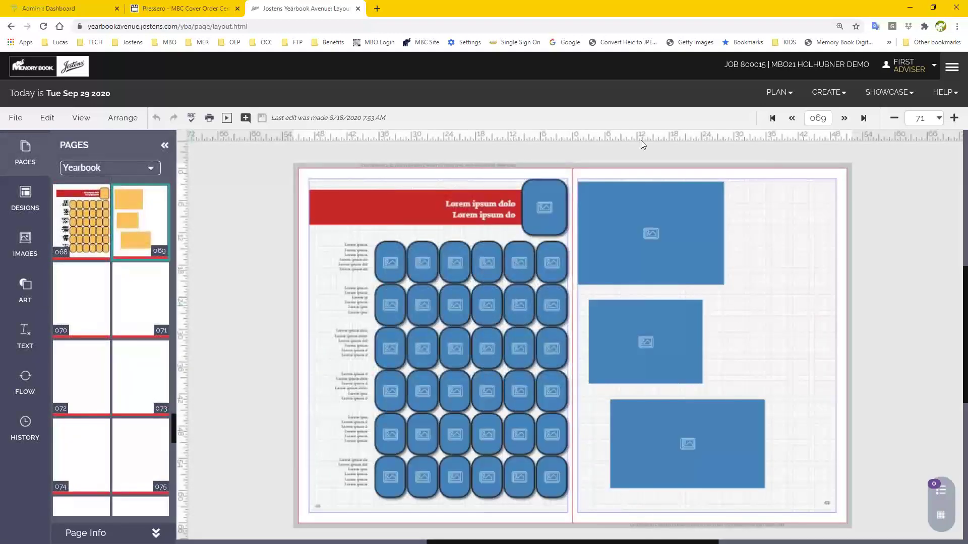
Nudge the uppermost photo box on page 069 about 4 ruler units to the right.
click(667, 238)
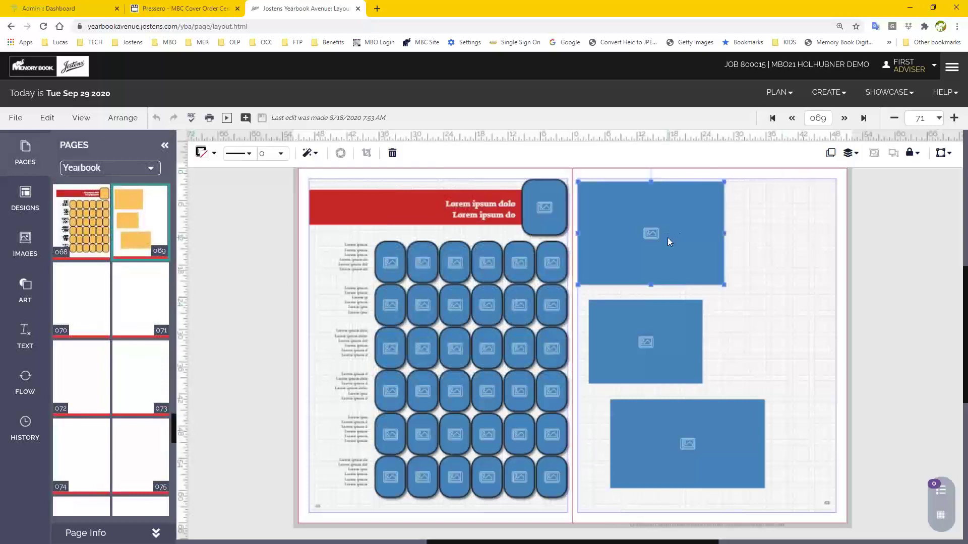
key(Right)
key(Right)
key(Right)
key(Right)
key(Right)
key(Right)
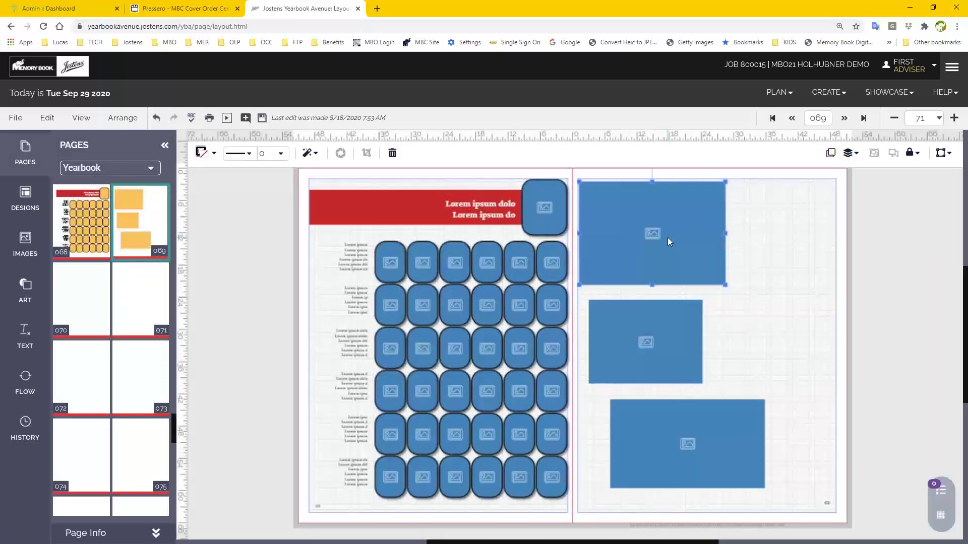
key(Right)
key(Right)
key(Right)
key(Right)
key(Right)
key(Right)
key(Right)
key(Right)
key(Right)
key(Right)
key(Right)
key(Right)
key(Right)
key(Right)
key(Right)
key(Right)
key(Right)
key(Right)
key(Right)
key(Right)
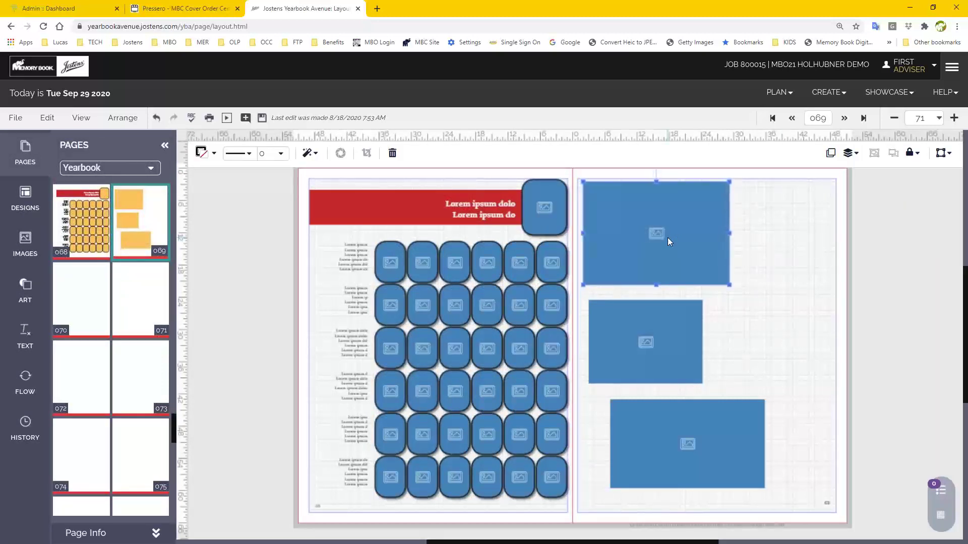
key(Right)
key(Right)
key(Right)
key(Right)
key(Right)
key(Right)
key(Right)
key(Right)
key(Right)
key(Right)
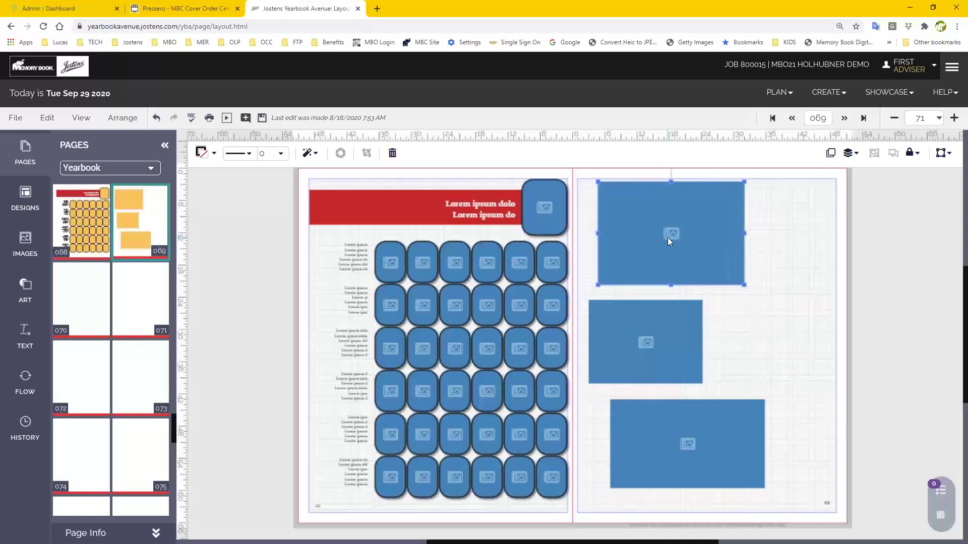
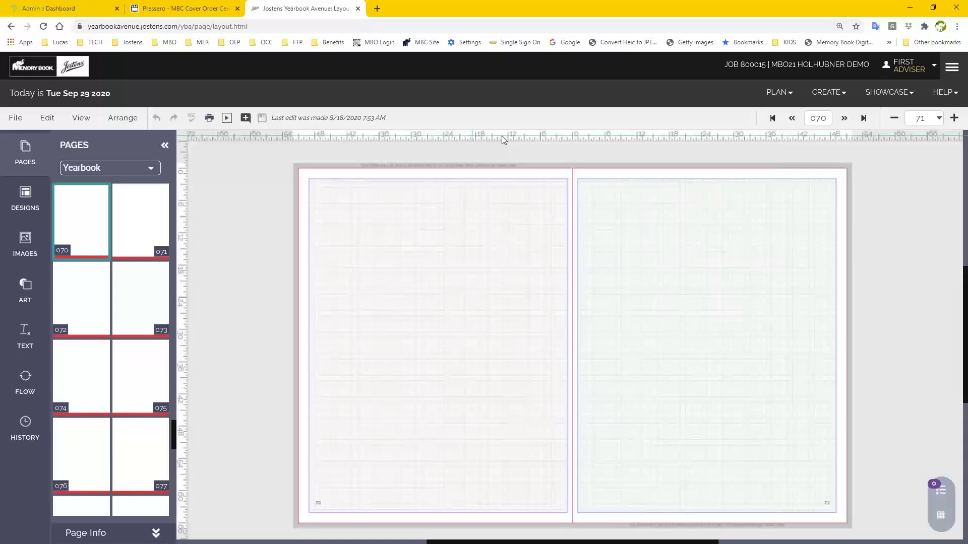
Place three horizontal guides across the 070–071 spread, at about 15, 19 and 24 on the vertical ruler.
drag(501, 135, 498, 252)
drag(466, 136, 495, 301)
drag(513, 136, 525, 275)
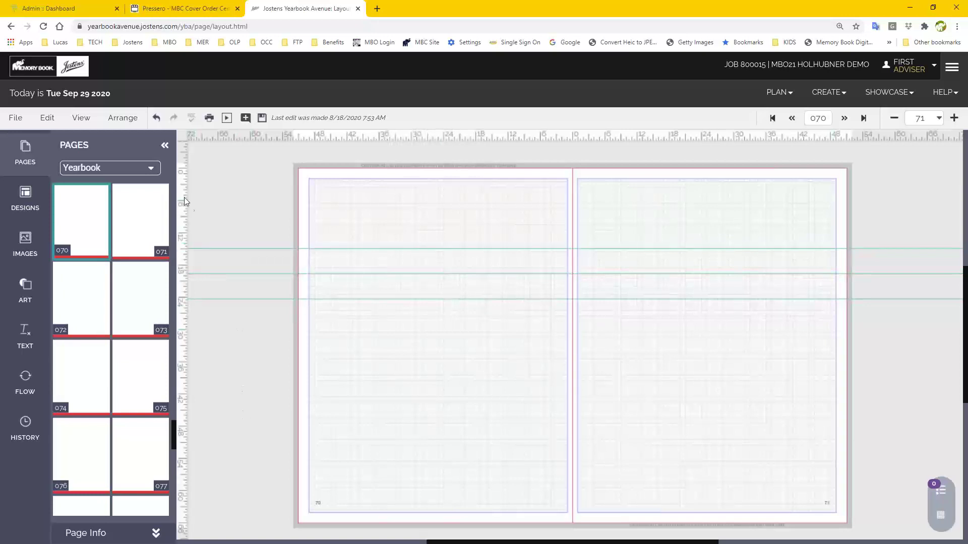
Add two vertical guides on page 070, at about 30 and 20 on the horizontal ruler left of the gutter.
drag(183, 184, 412, 208)
drag(181, 204, 464, 216)
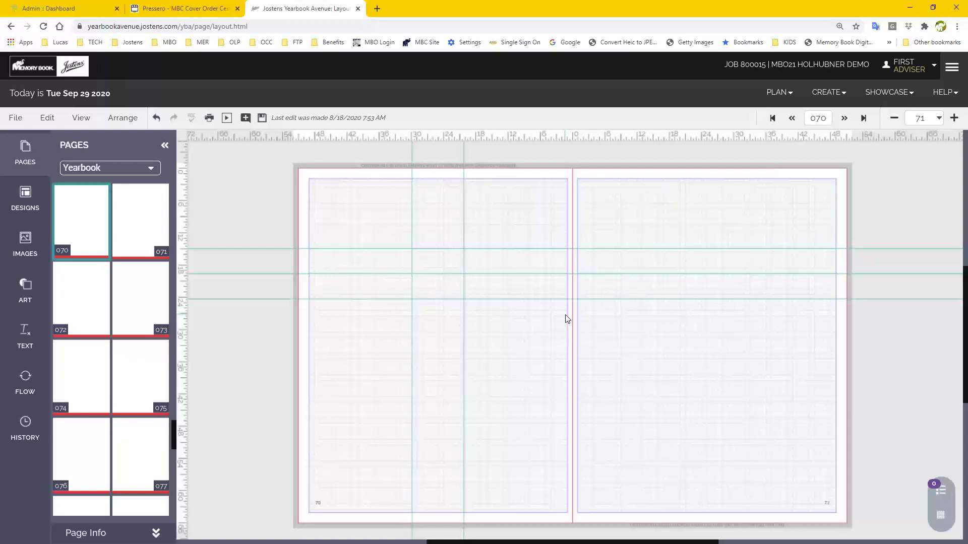
click(82, 119)
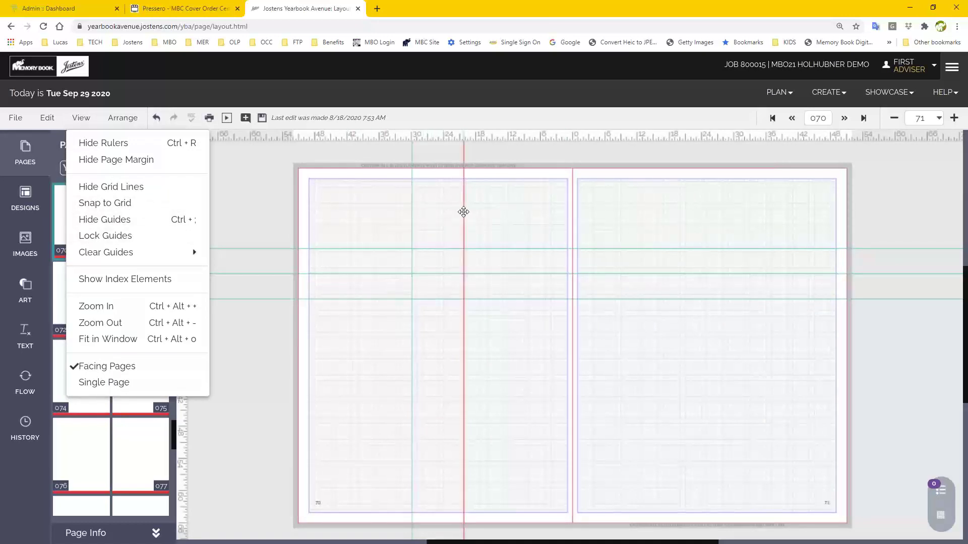
drag(464, 212, 464, 237)
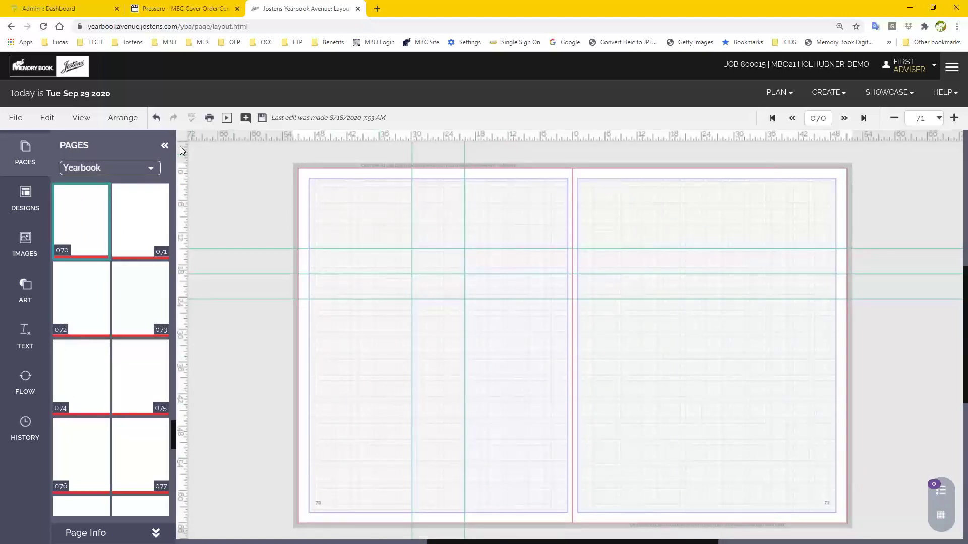
Clear all guides from the 070–071 spread.
click(80, 117)
mouse_move(130, 255)
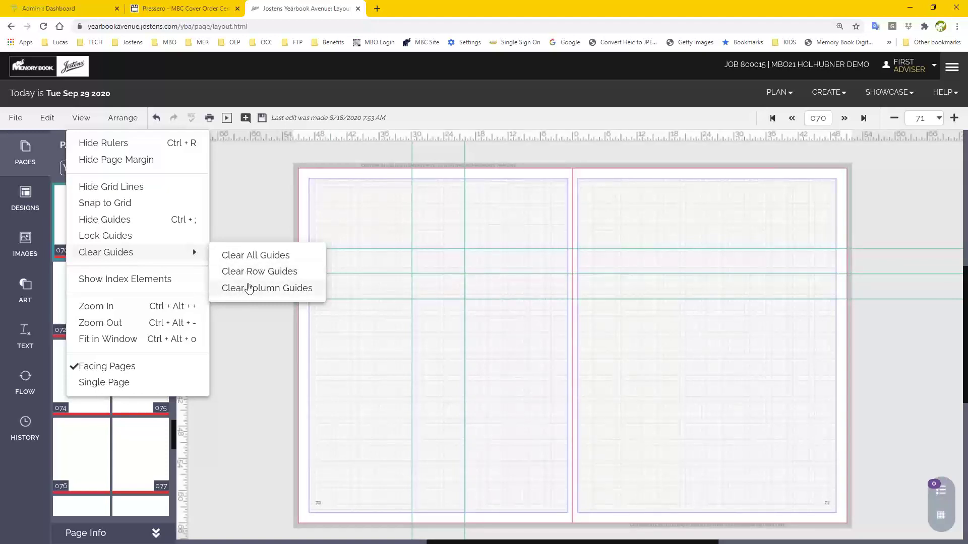
click(245, 255)
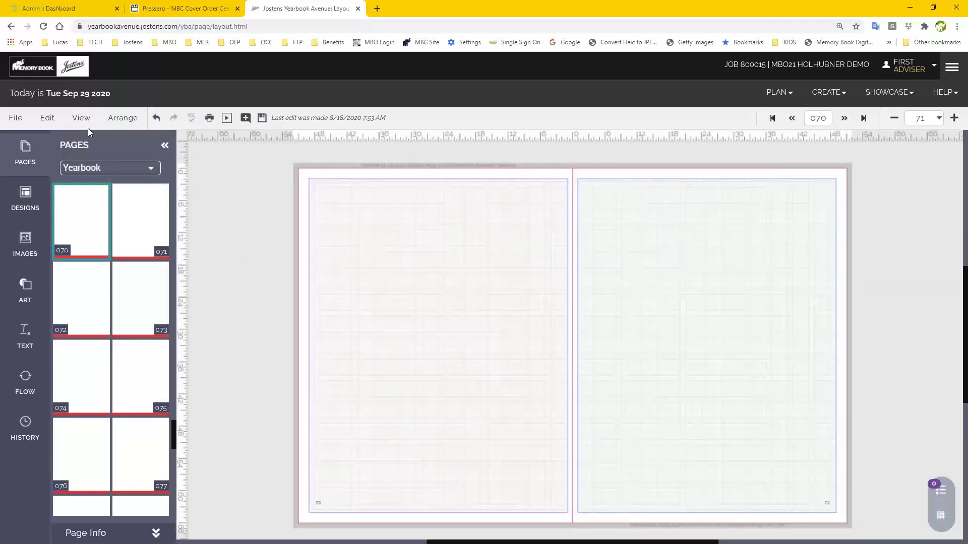
Show page 070 in single-page view, saving the changes first, and return to the facing-pages view.
click(80, 117)
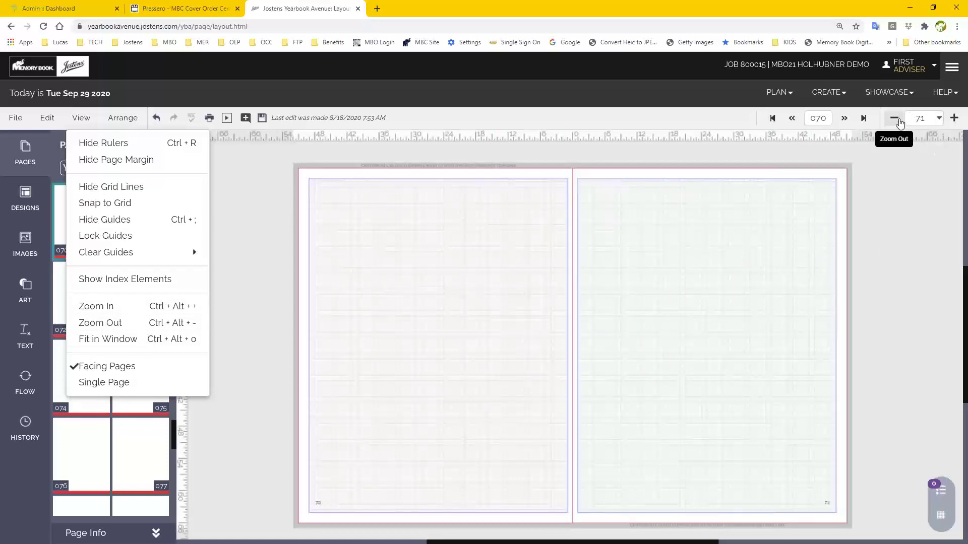
click(938, 118)
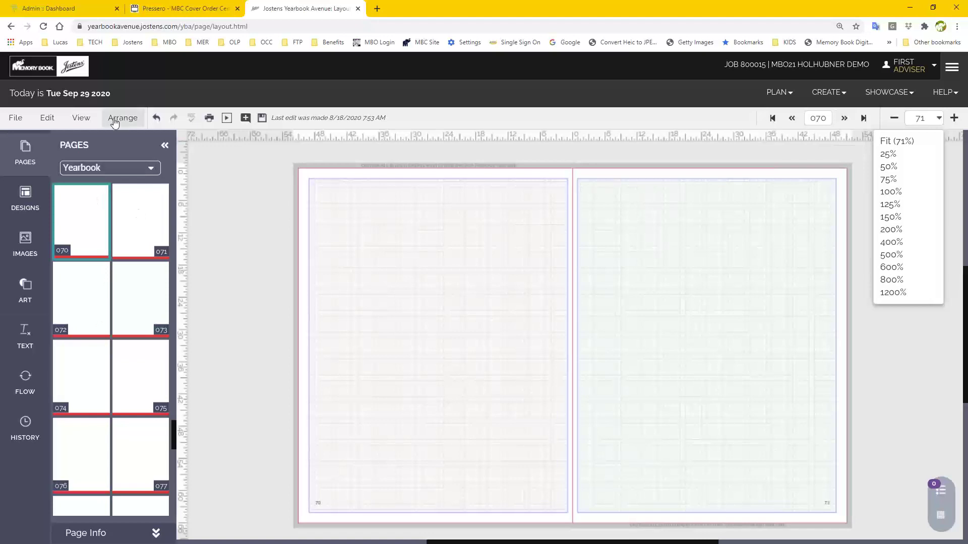
click(83, 120)
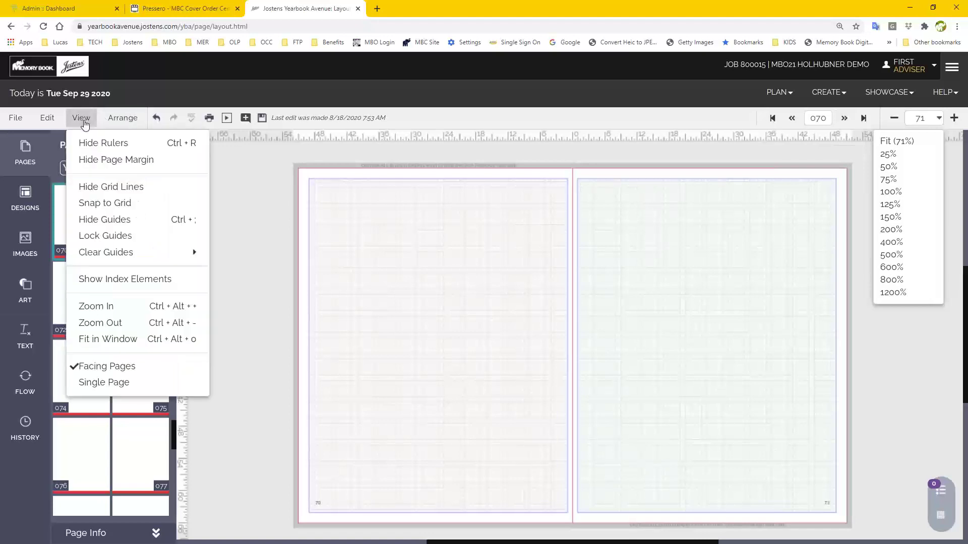
click(104, 383)
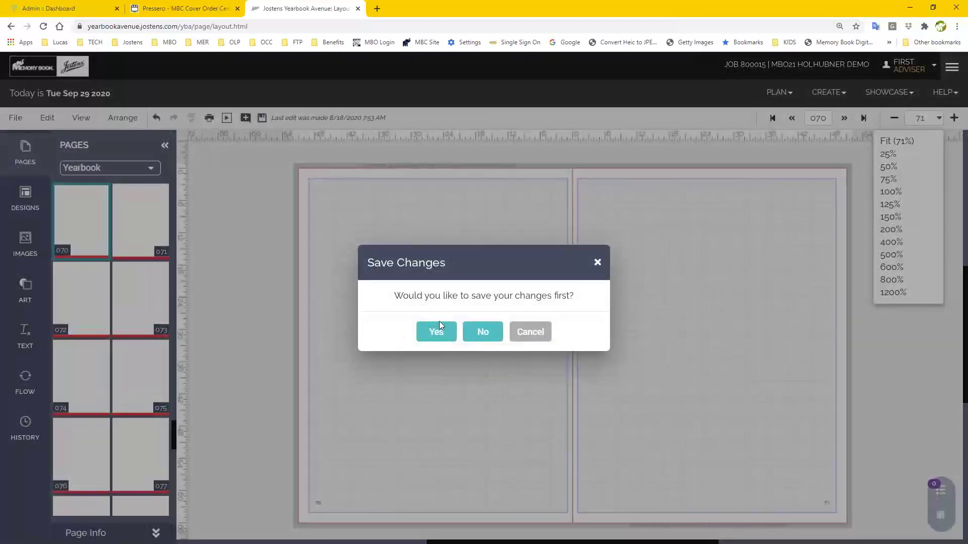
click(440, 323)
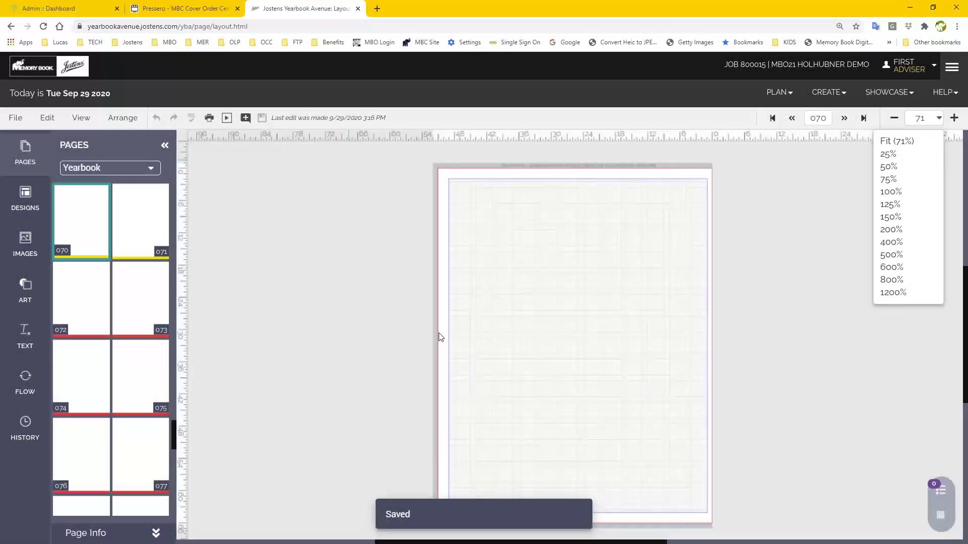
click(80, 118)
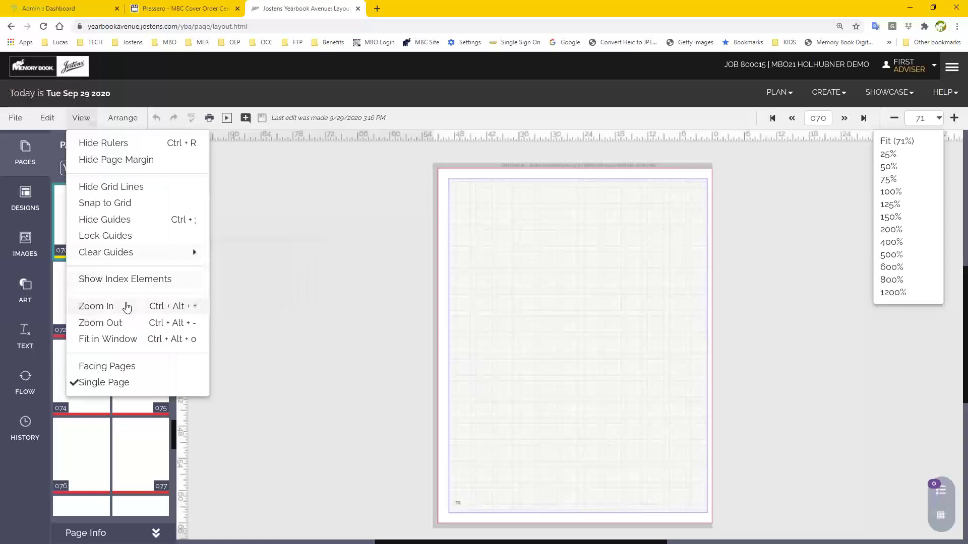
click(118, 368)
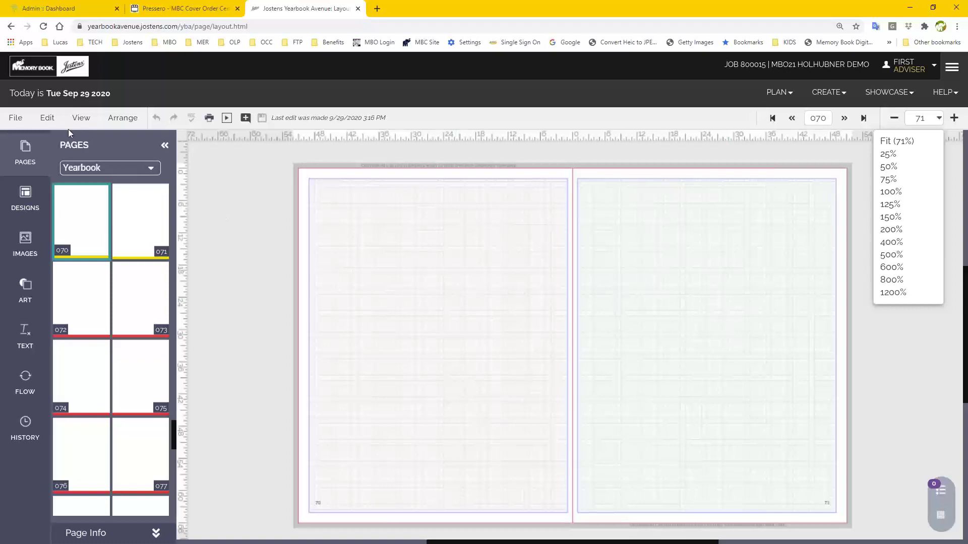
click(80, 117)
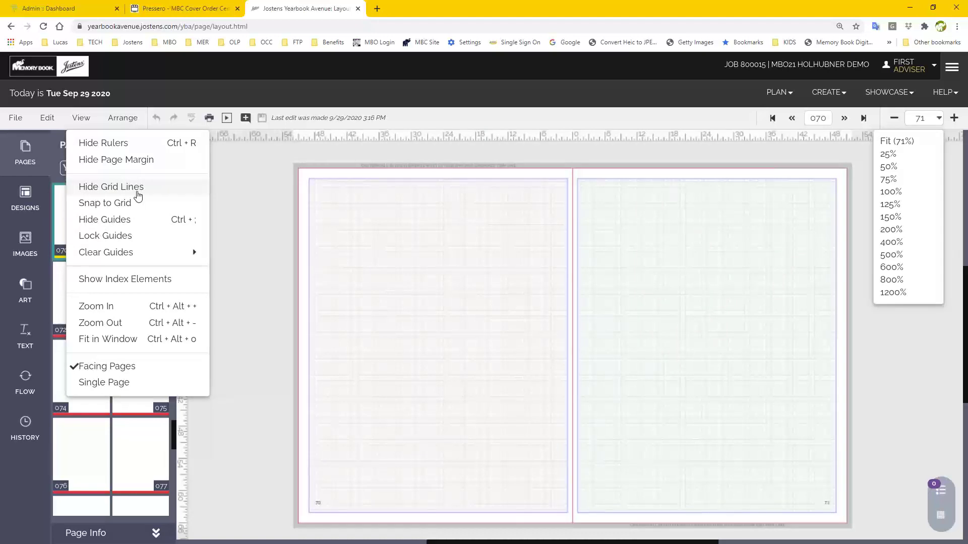
click(47, 118)
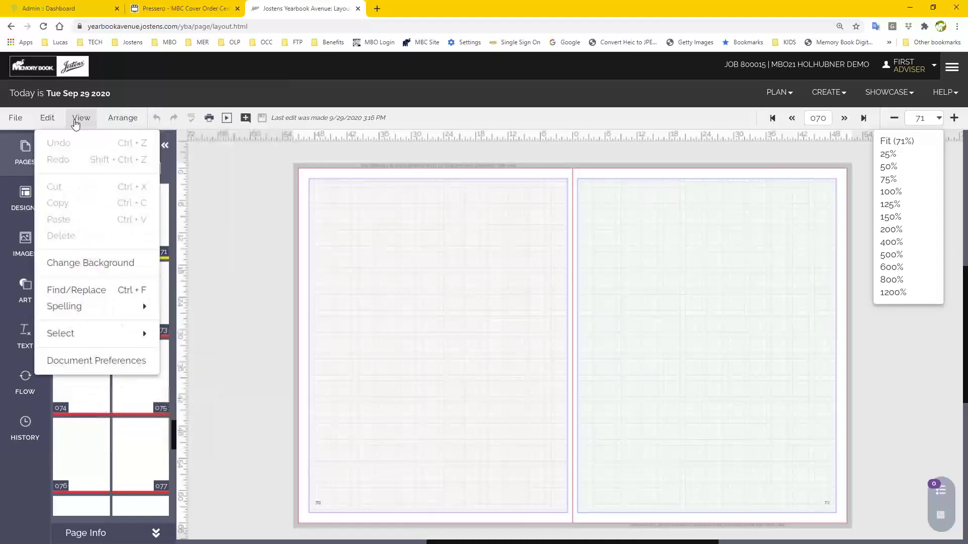
click(116, 119)
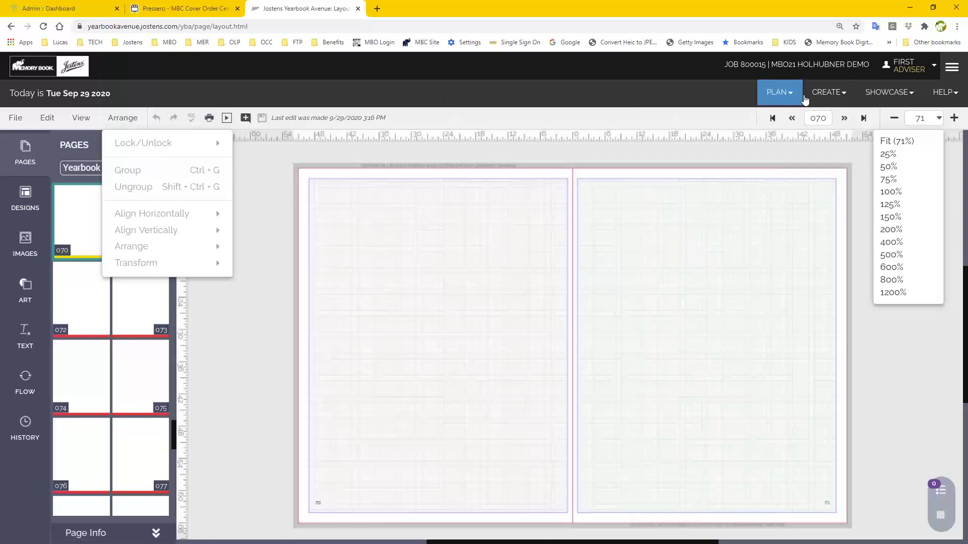
click(823, 98)
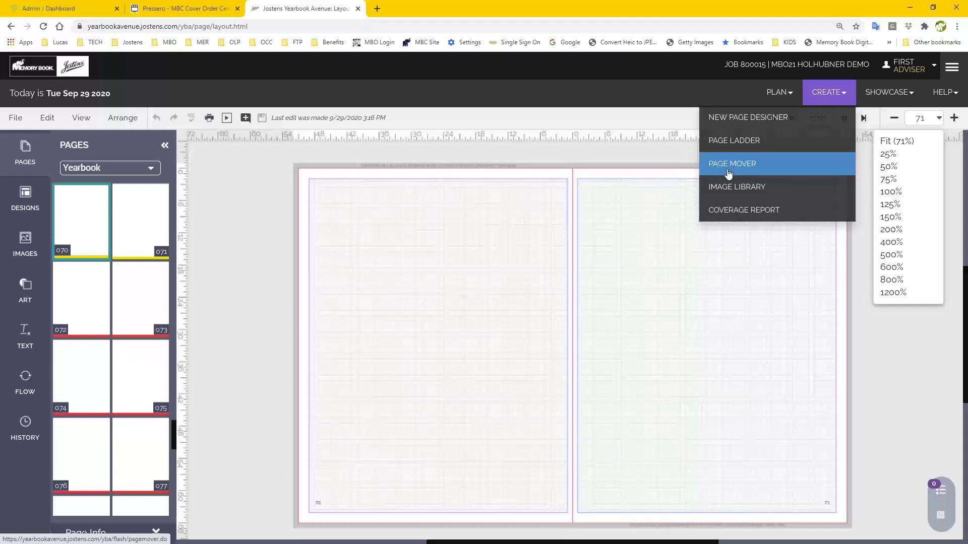
click(111, 125)
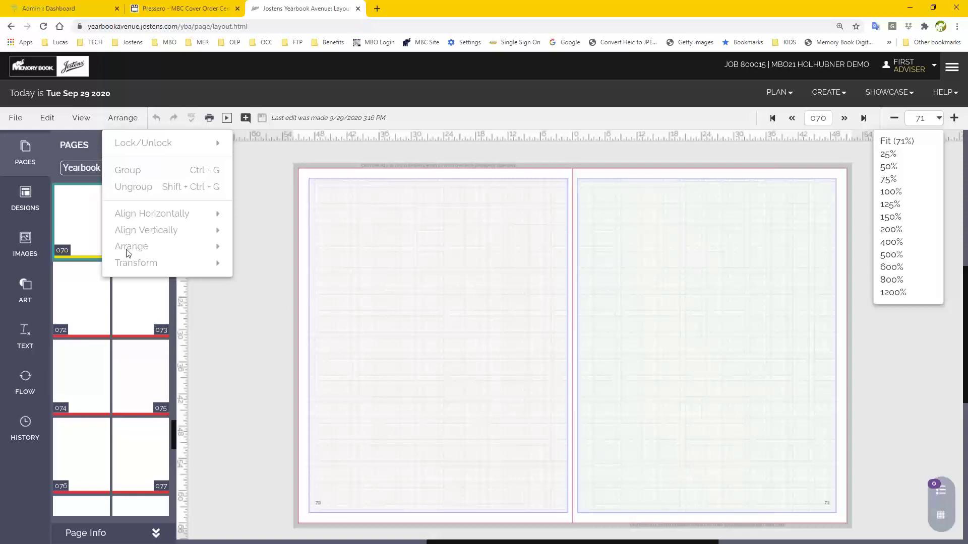
click(263, 325)
Open the 068–069 spread and shift page 069's middle photo box about 1.5 ruler units right and slightly up.
scroll(109, 268, up, 3)
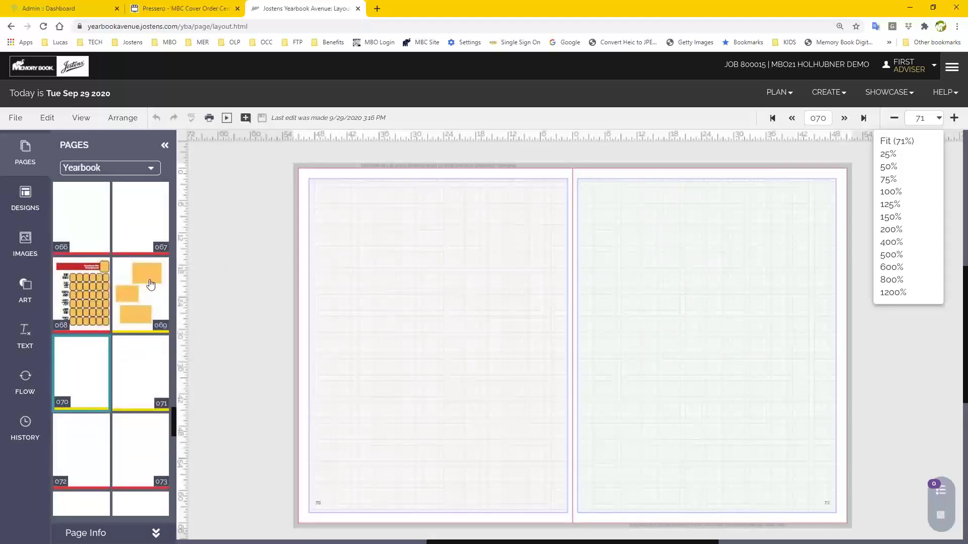
click(148, 280)
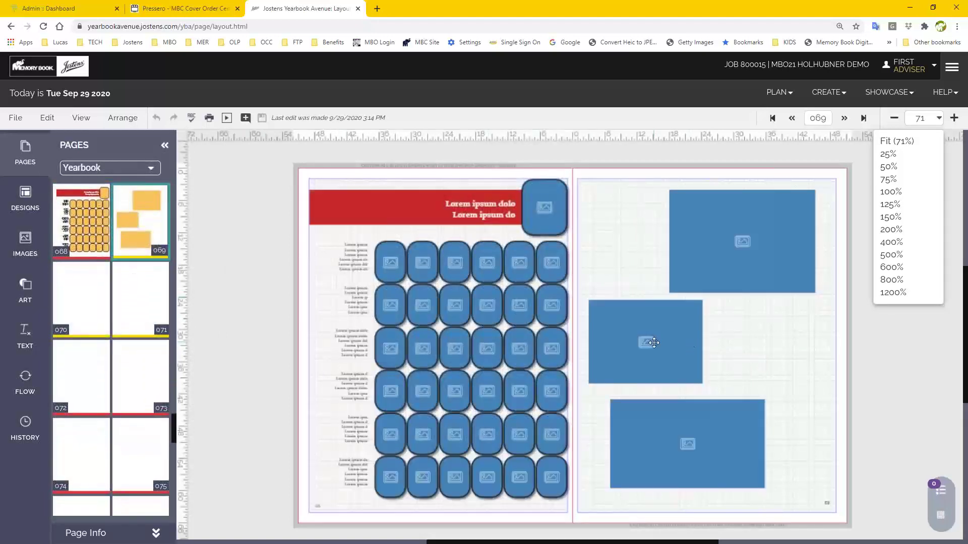
mouse_move(653, 341)
mouse_down()
mouse_move(677, 295)
mouse_move(650, 351)
mouse_move(657, 339)
mouse_up()
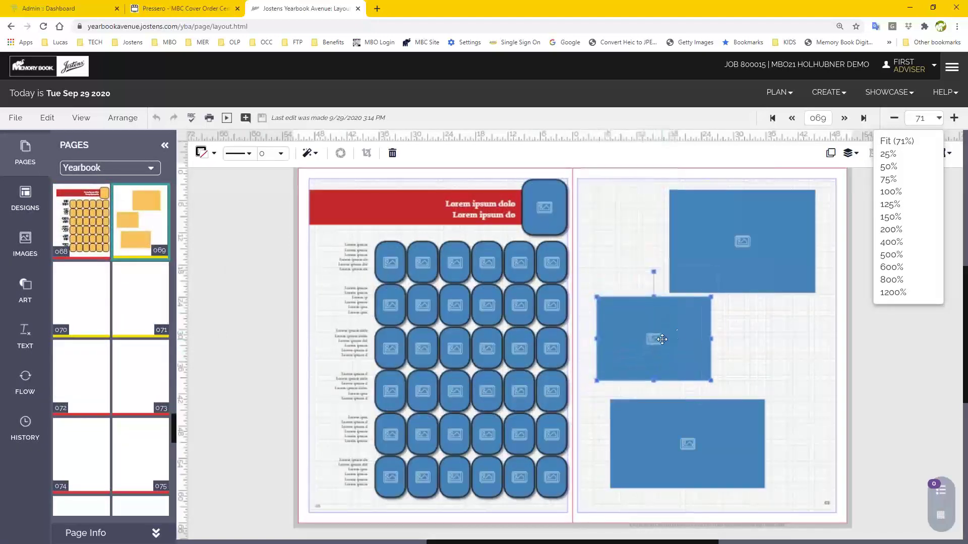
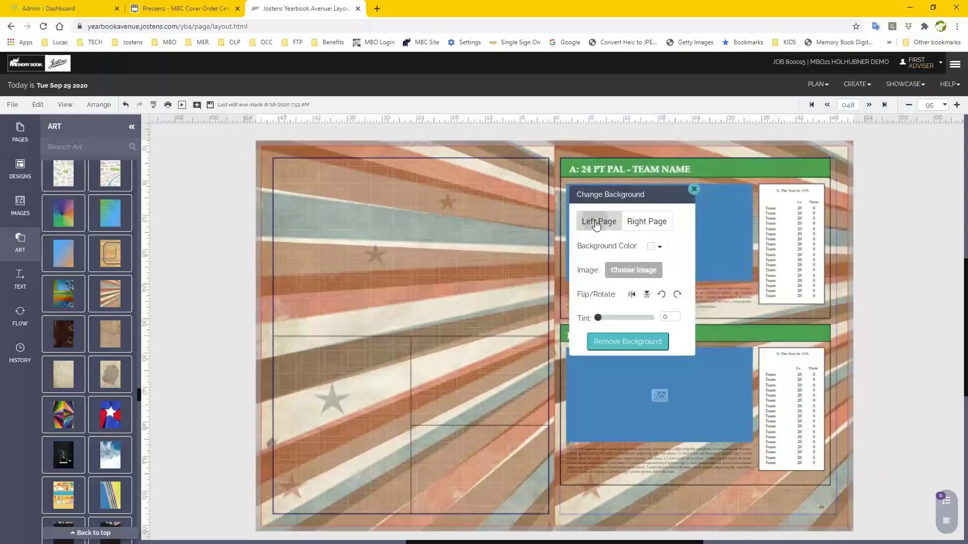
Remove the striped background from left page 048, leaving the right page's background in place.
click(650, 222)
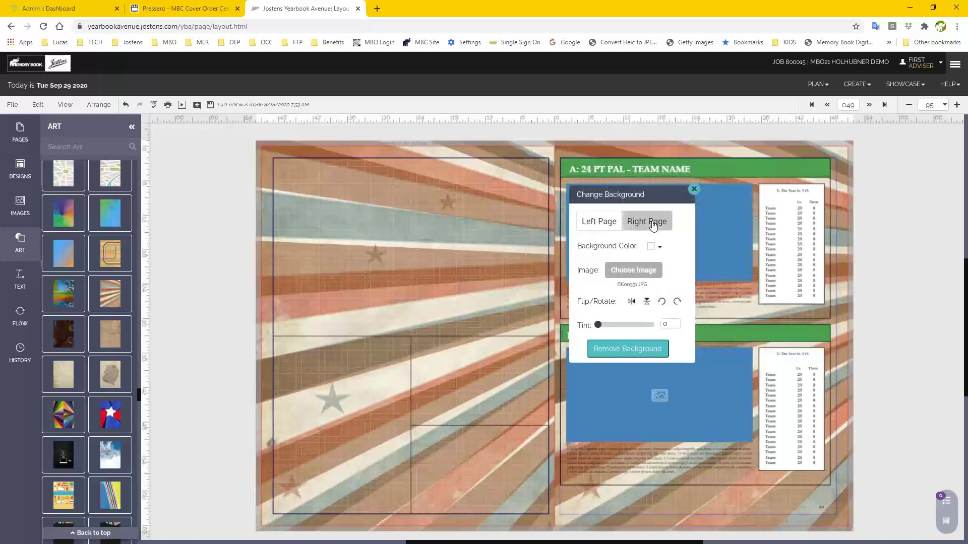
click(592, 223)
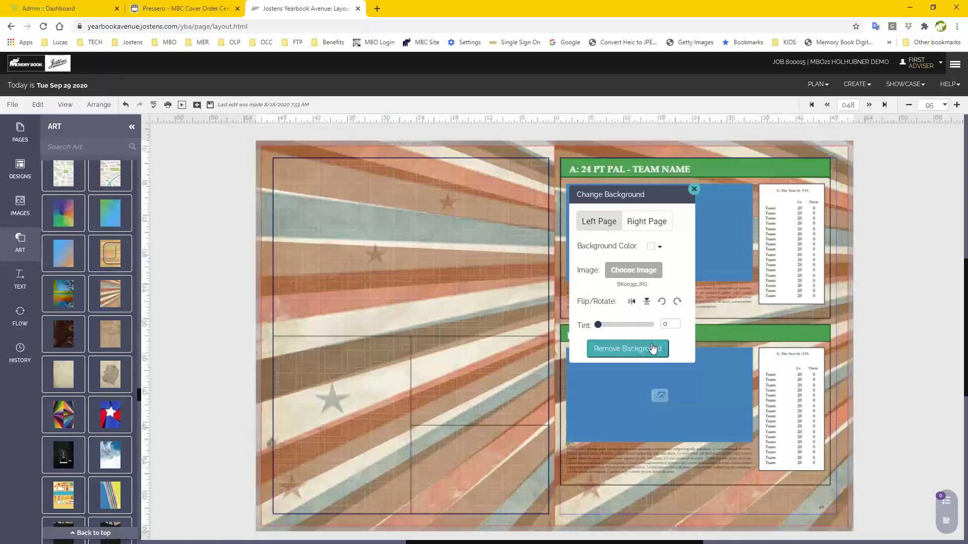
click(624, 350)
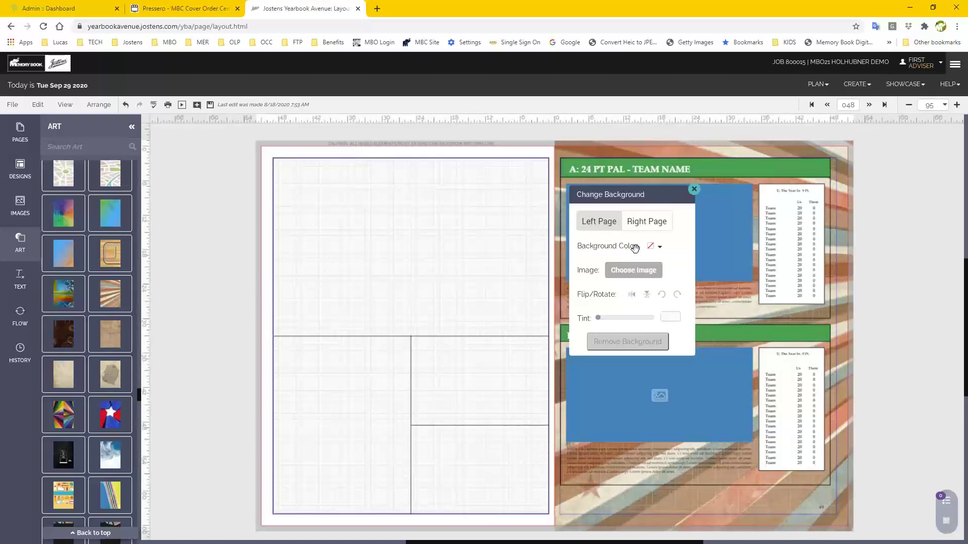
Set the background color of left page 048 to the teal Sapphire swatch in the Intense palette.
click(653, 248)
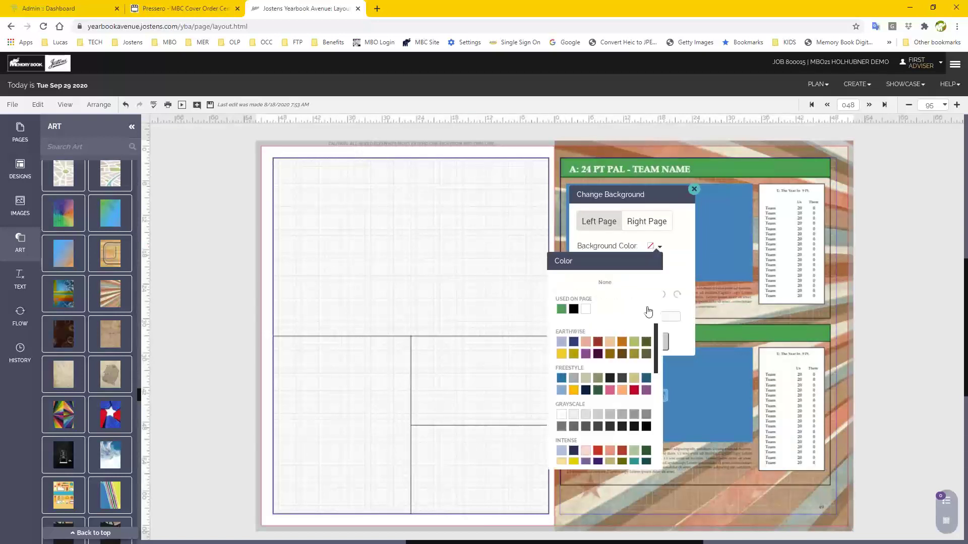
click(635, 461)
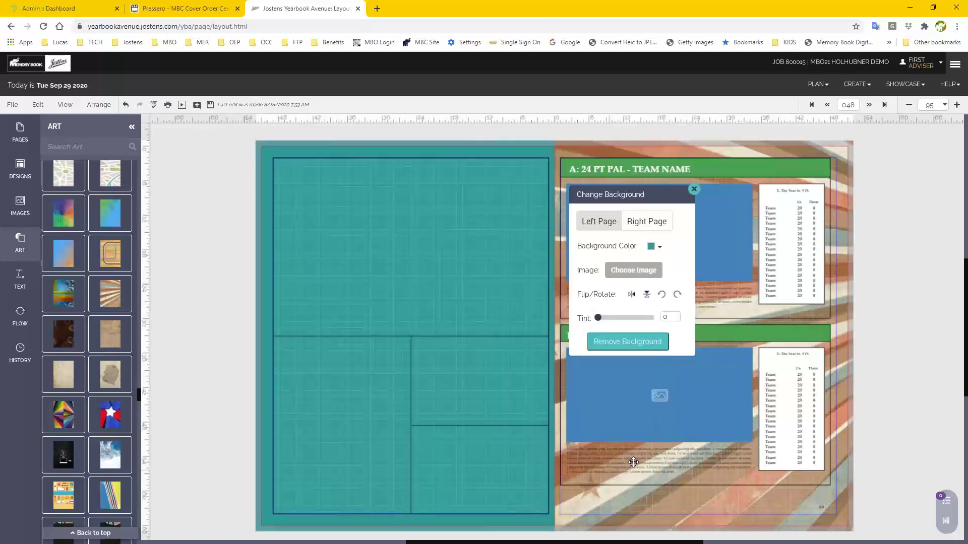
click(647, 225)
click(601, 222)
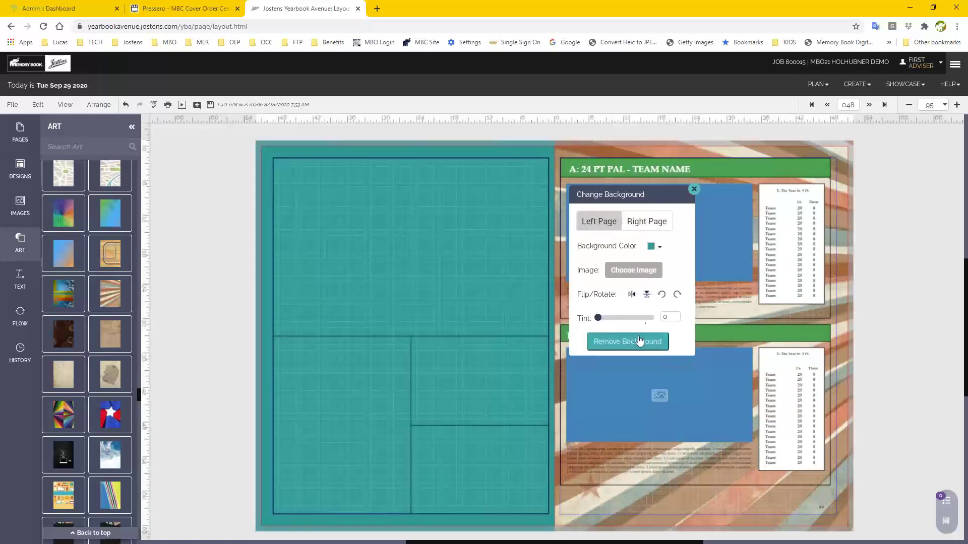
Try the Freestyle colors FS Rebel Red and FS Prodigy Peach as the background of left page 048.
click(652, 247)
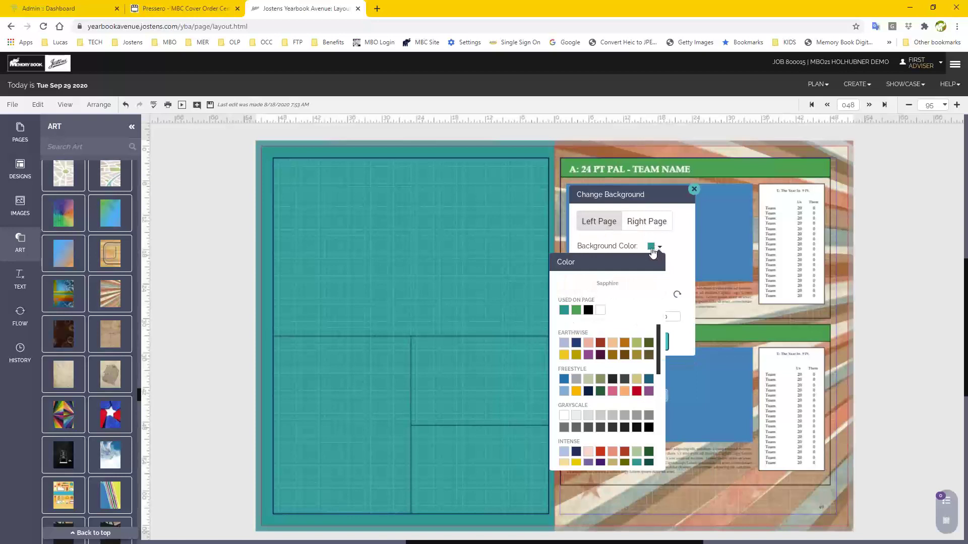
click(637, 392)
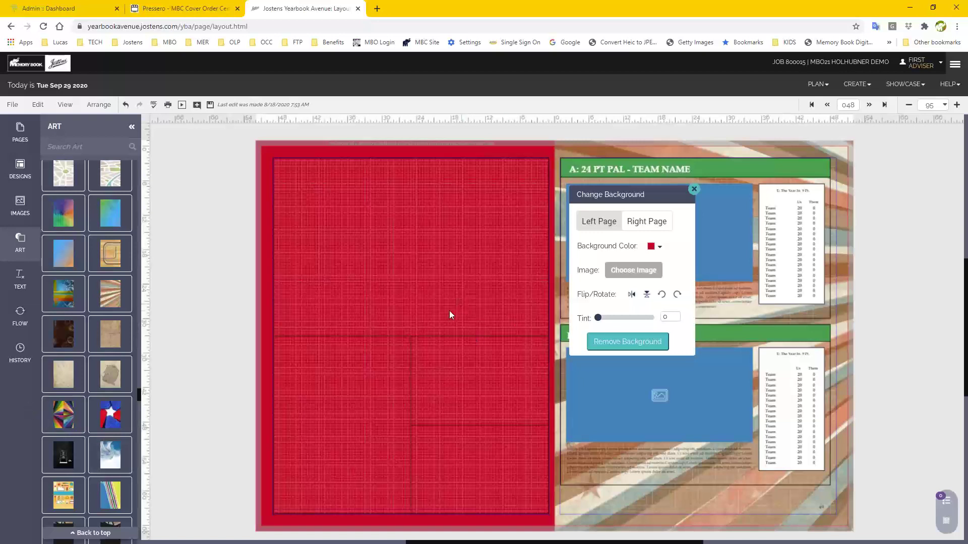
drag(642, 201, 648, 197)
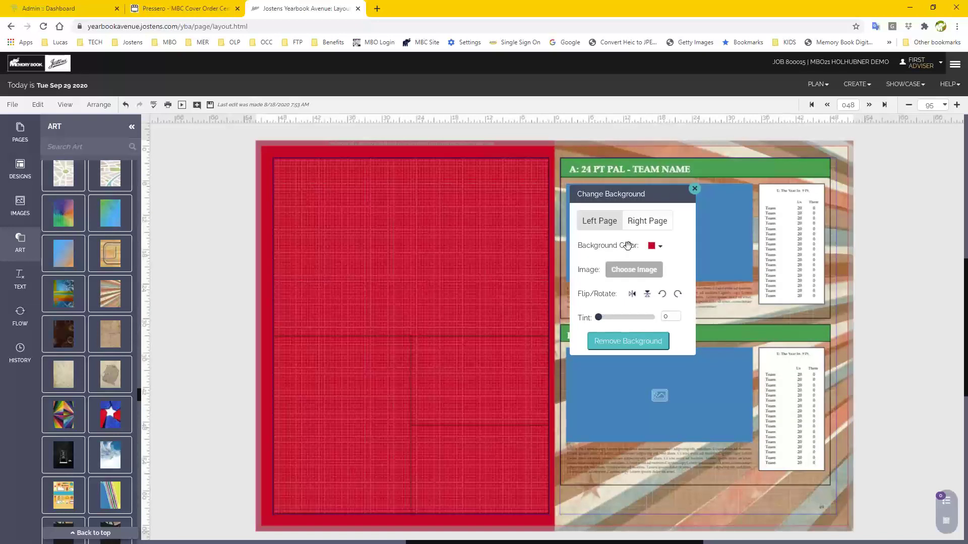
click(656, 246)
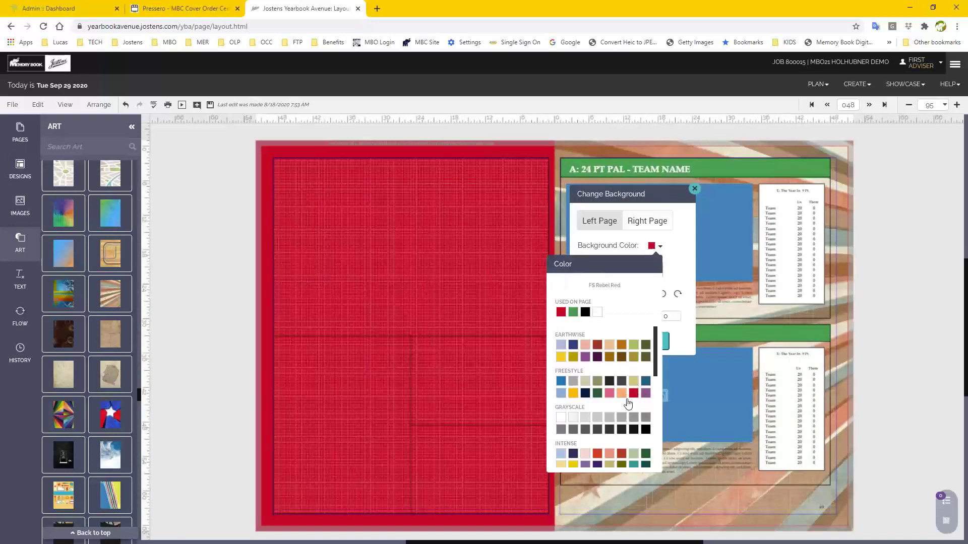
click(621, 393)
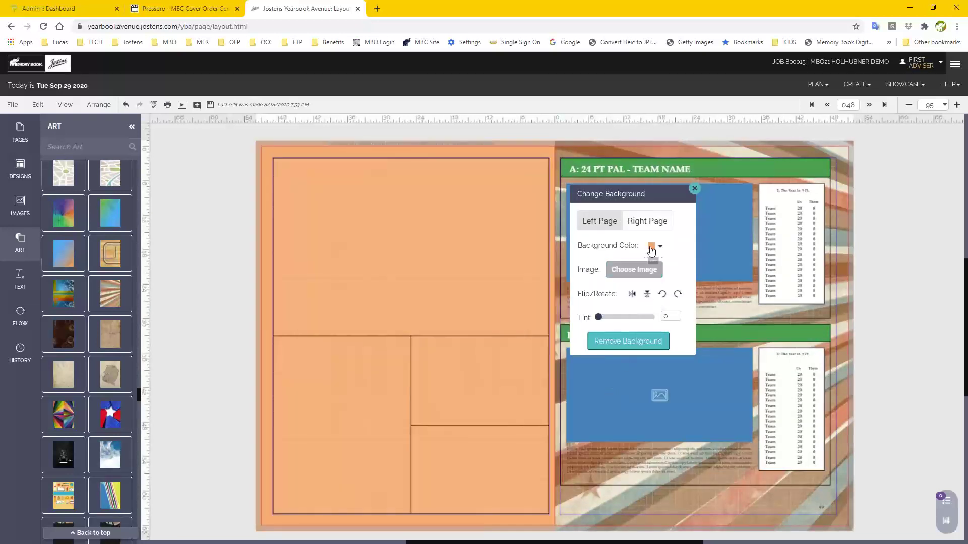
Set the background color of left page 048 to the light green swatch in the Earthwise palette.
click(651, 248)
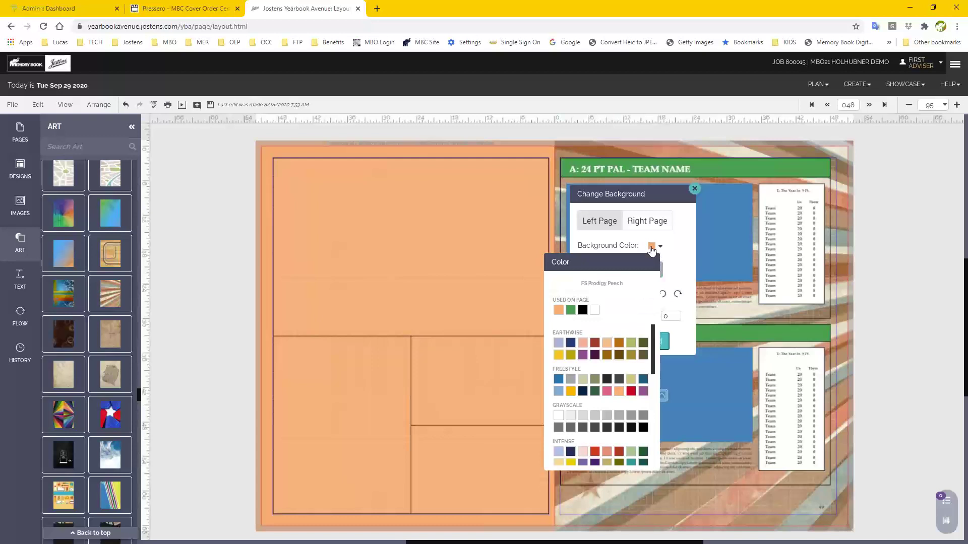
click(633, 344)
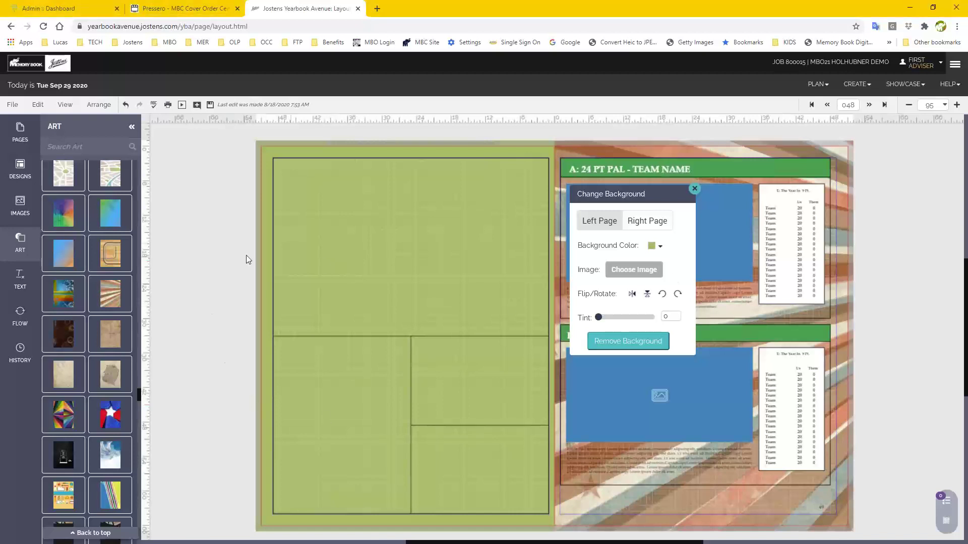
Set the background image of left page 048 to MBC-CVR2930.jpg from the Cheery Crayons theme package.
click(636, 272)
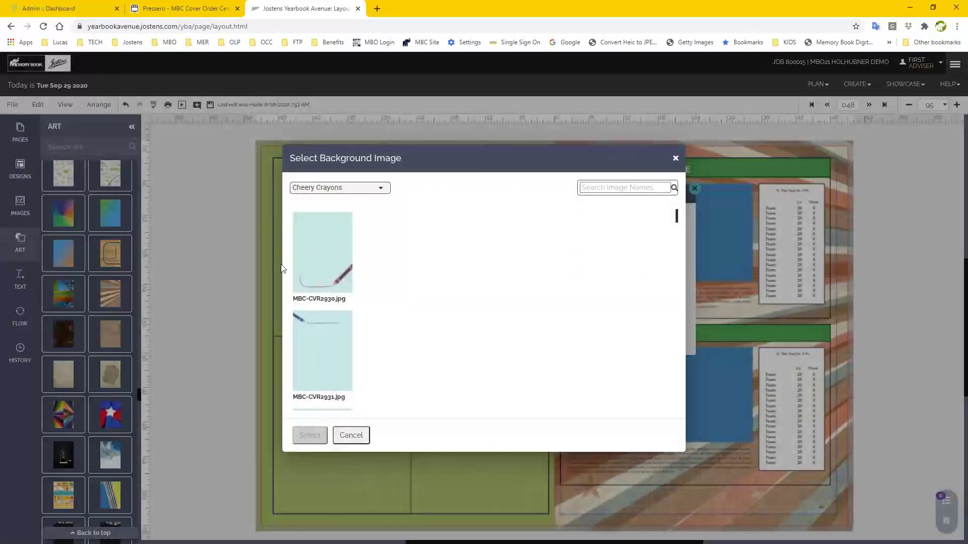
click(367, 190)
scroll(338, 222, up, 7)
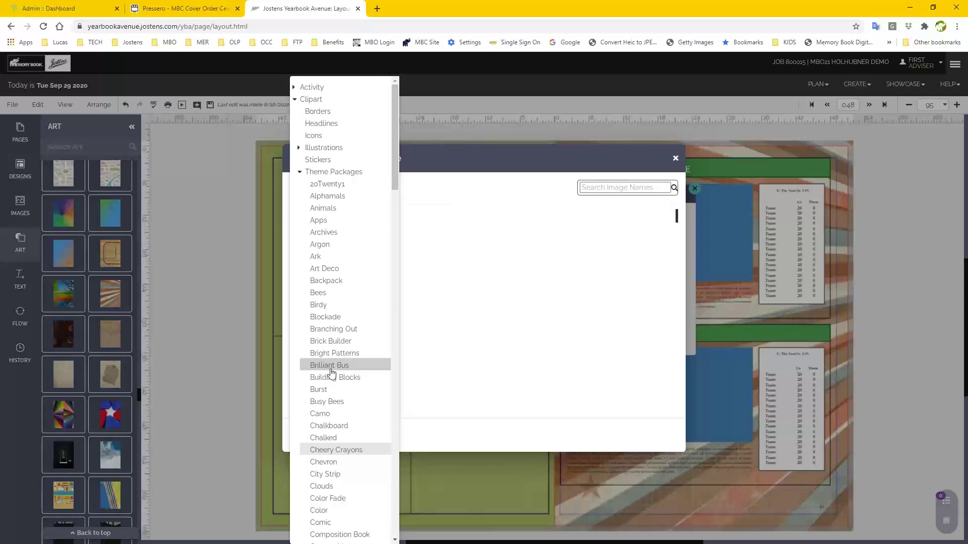
click(350, 450)
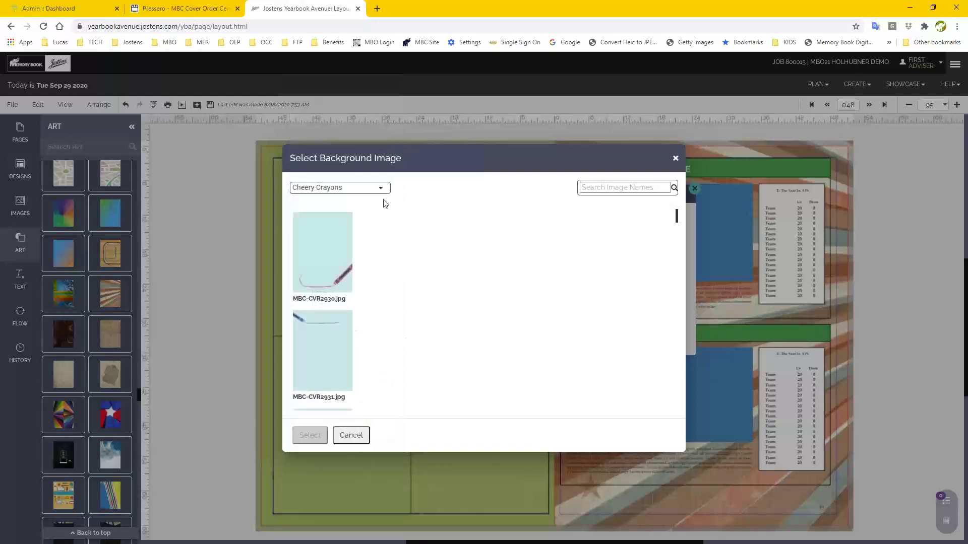
click(317, 246)
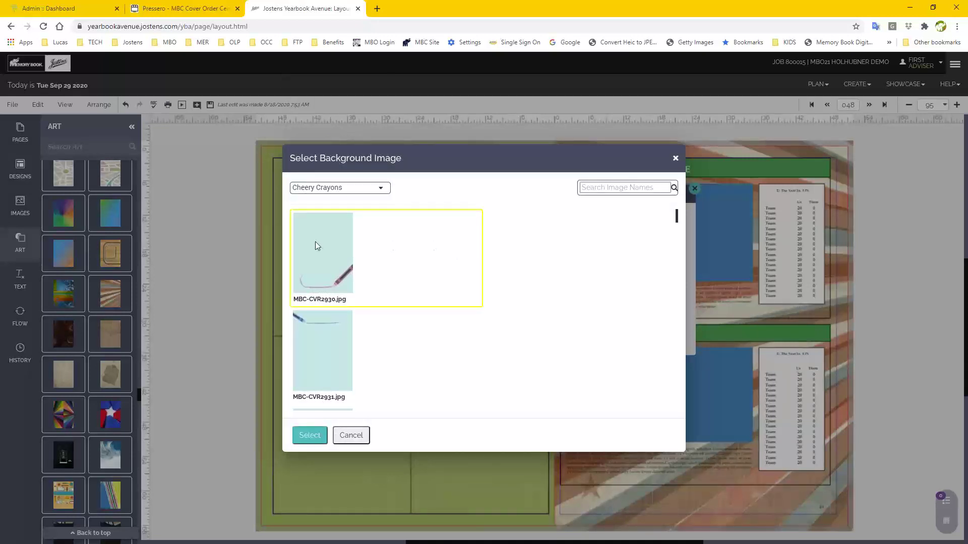
click(316, 435)
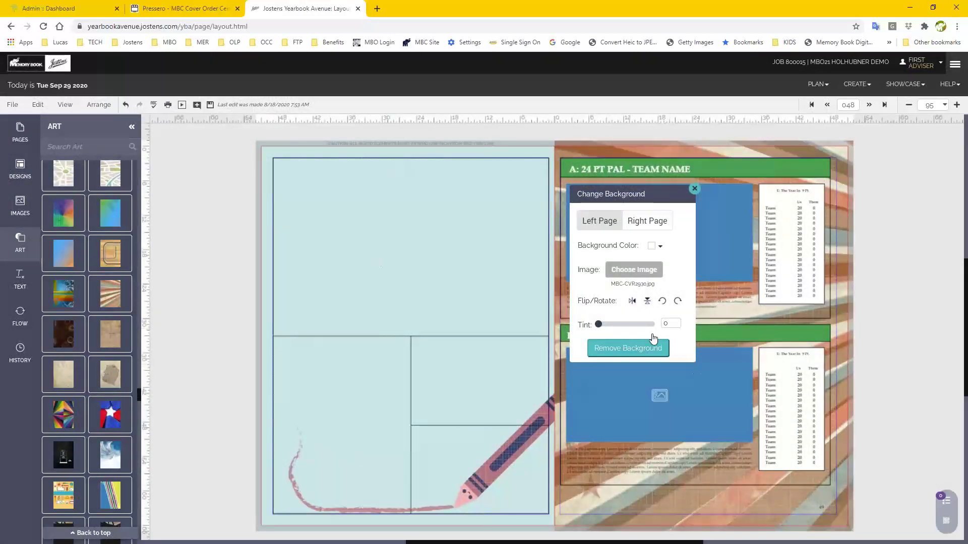
Set the background image of left page 048 to MBC-CVR2984.jpg from the Embark theme package.
click(652, 279)
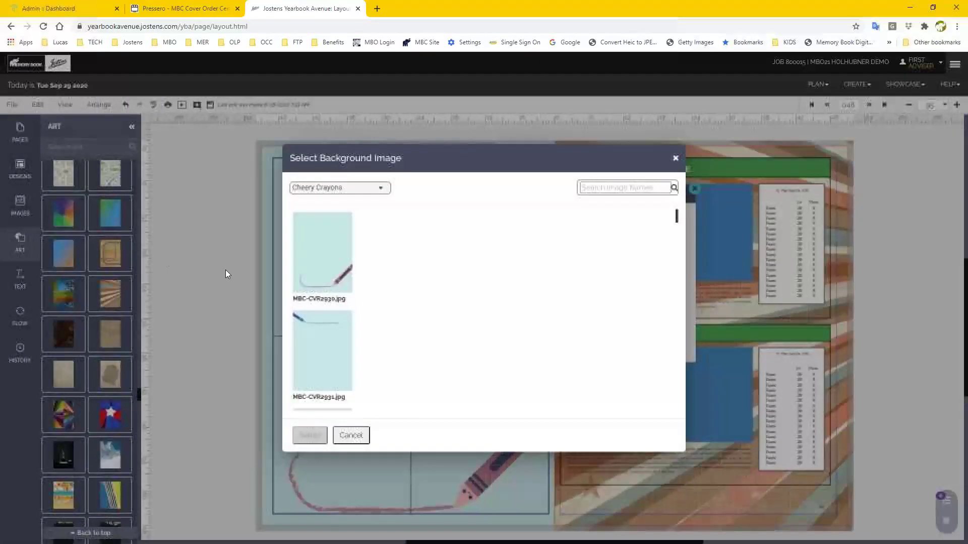
click(358, 193)
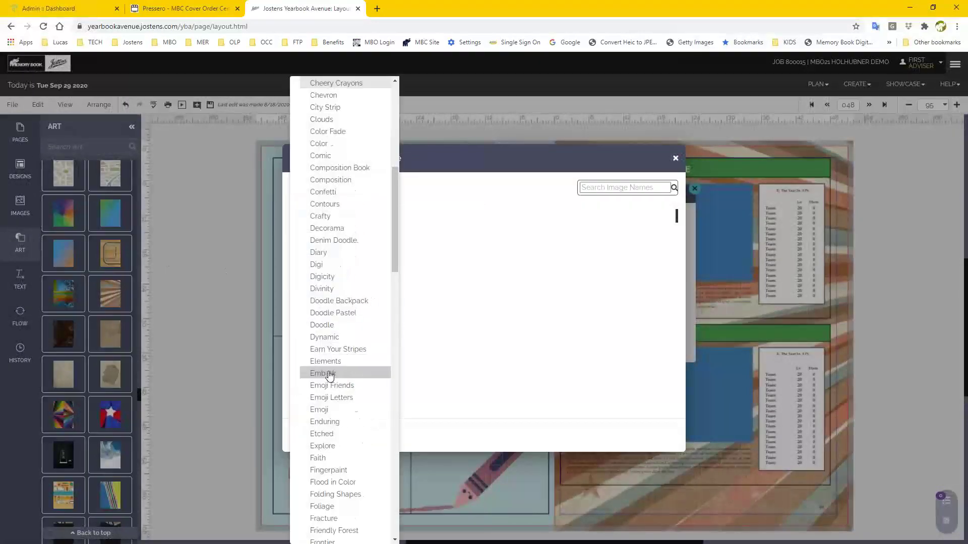
click(330, 374)
scroll(344, 357, down, 5)
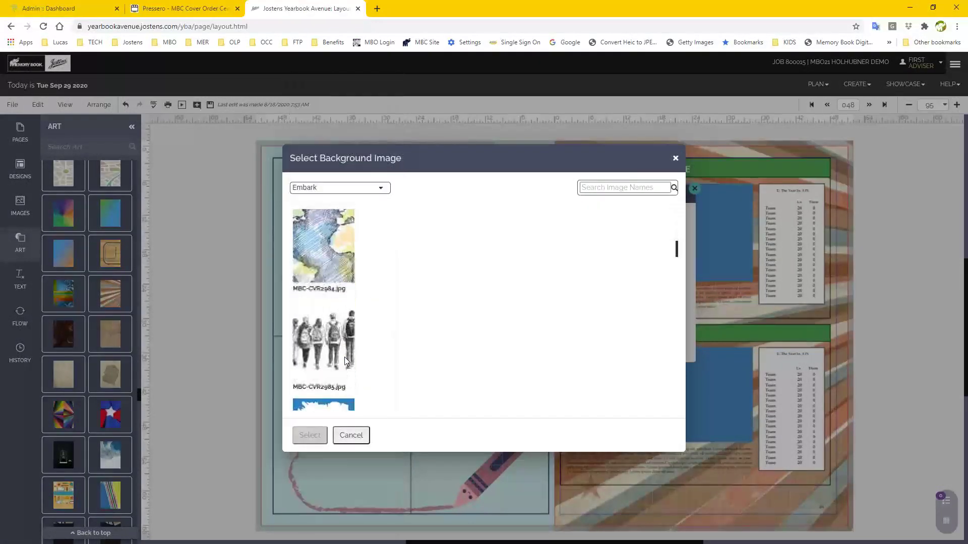
click(319, 299)
click(310, 435)
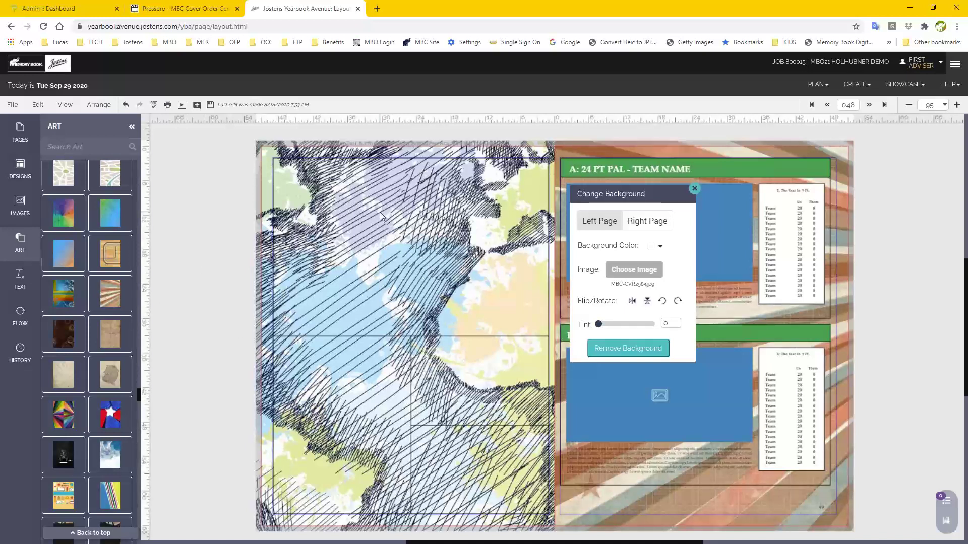
Fade the left page's background image with a tint of 78 and close the background settings.
drag(613, 196, 622, 213)
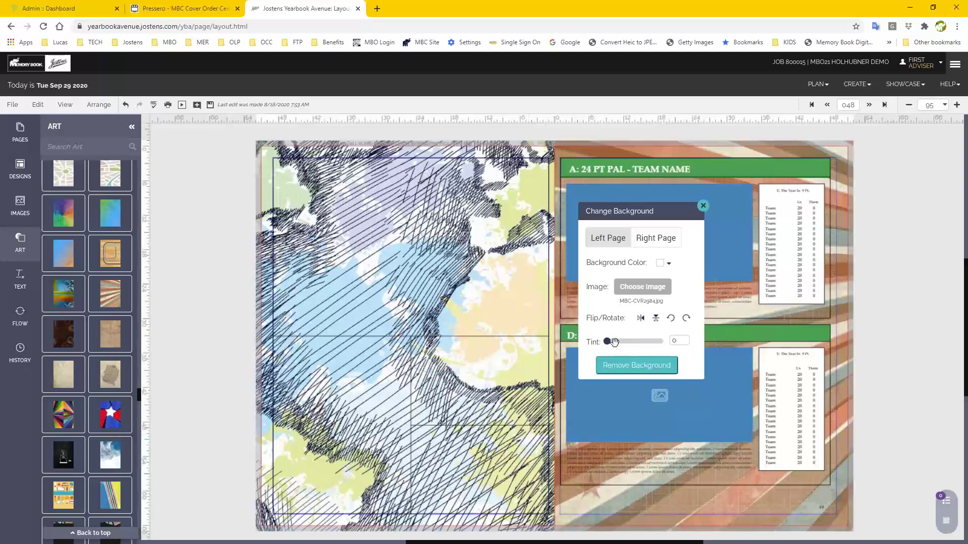
drag(607, 342, 651, 343)
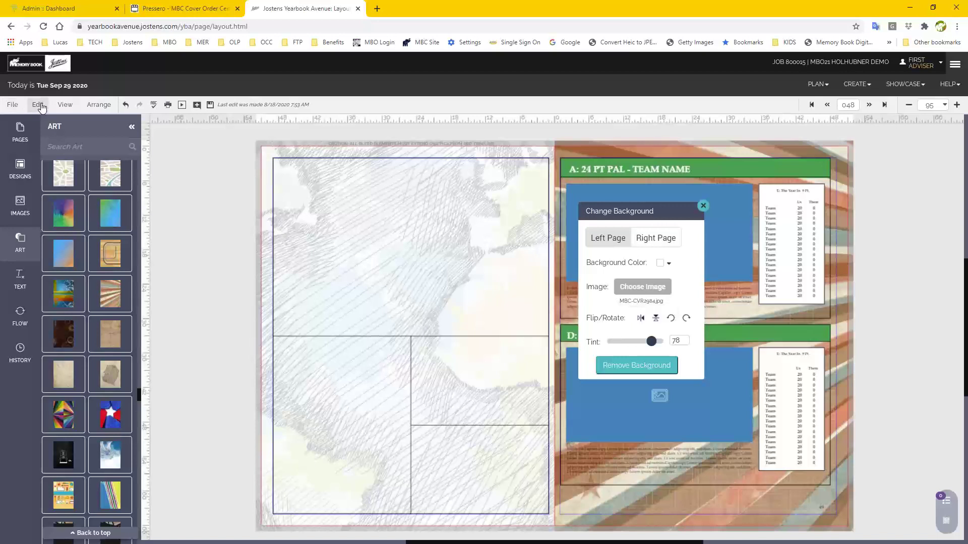
click(703, 206)
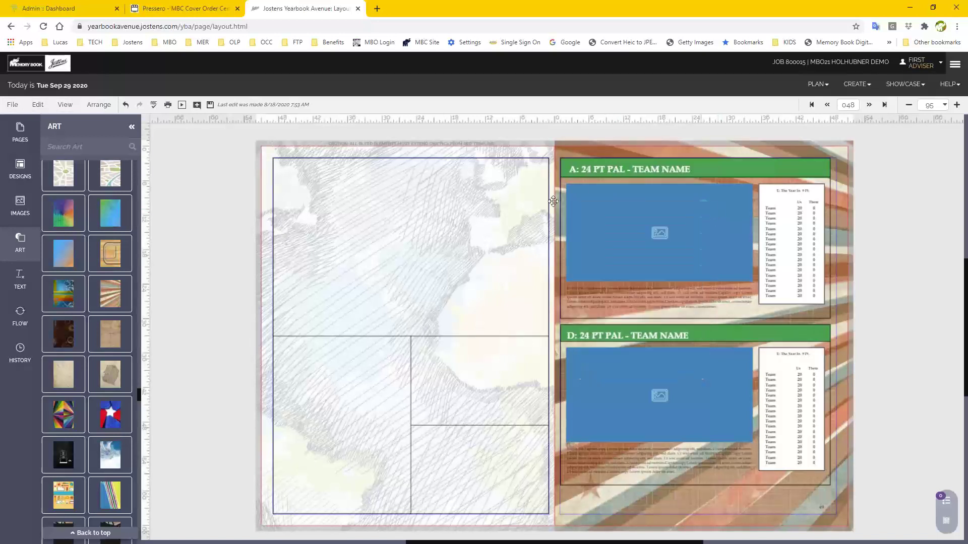
click(39, 105)
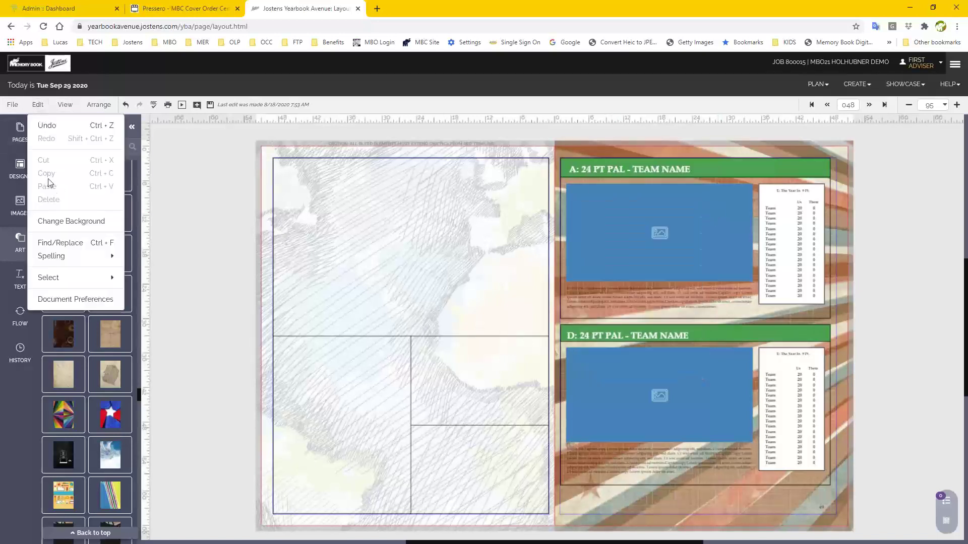
click(210, 216)
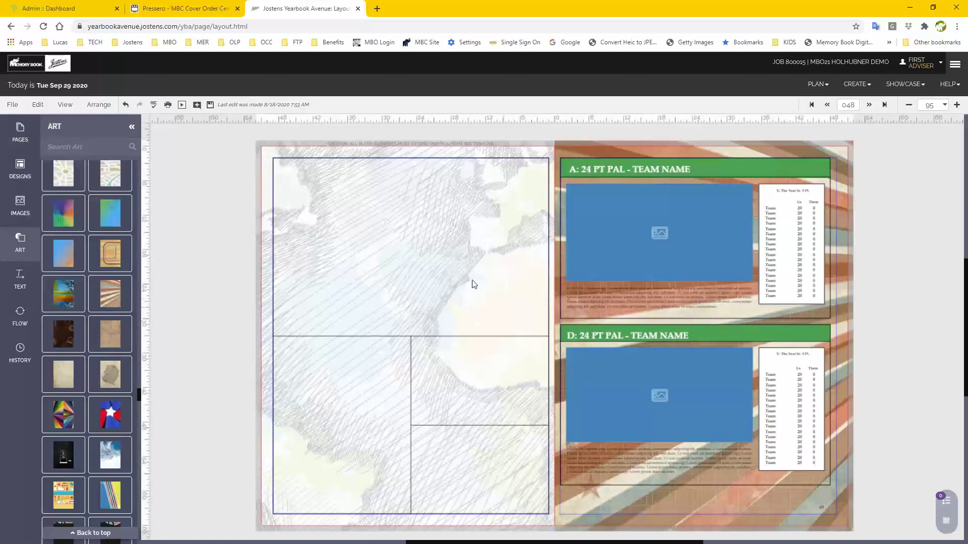
right_click(433, 227)
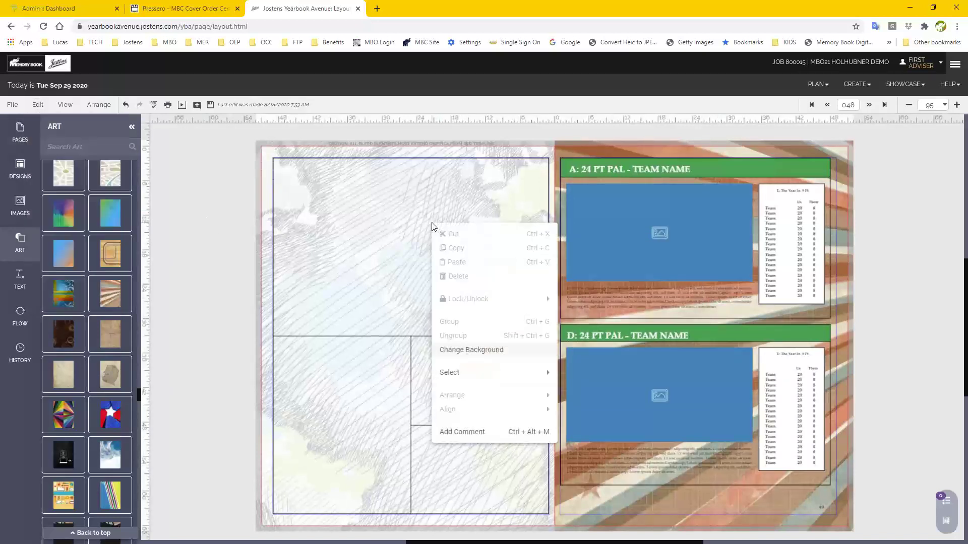
click(360, 291)
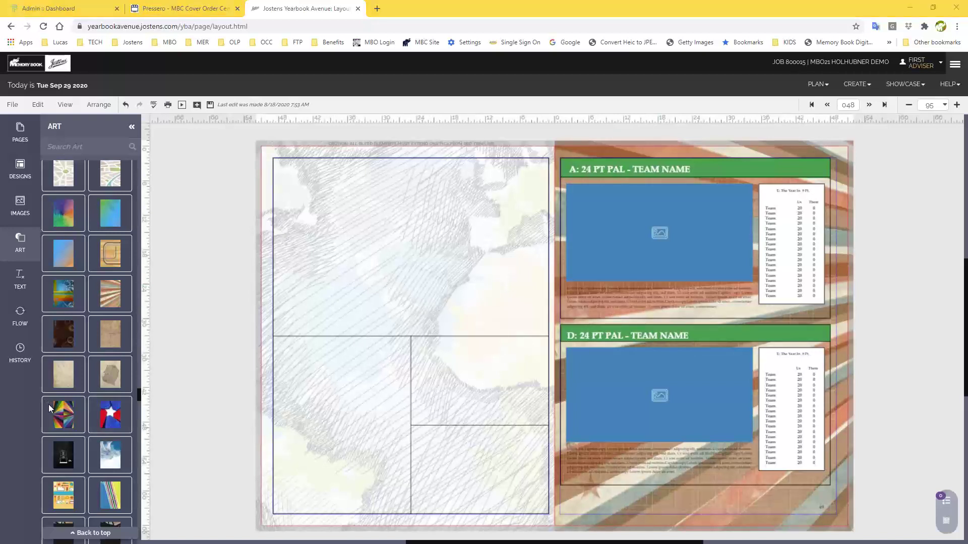
click(17, 252)
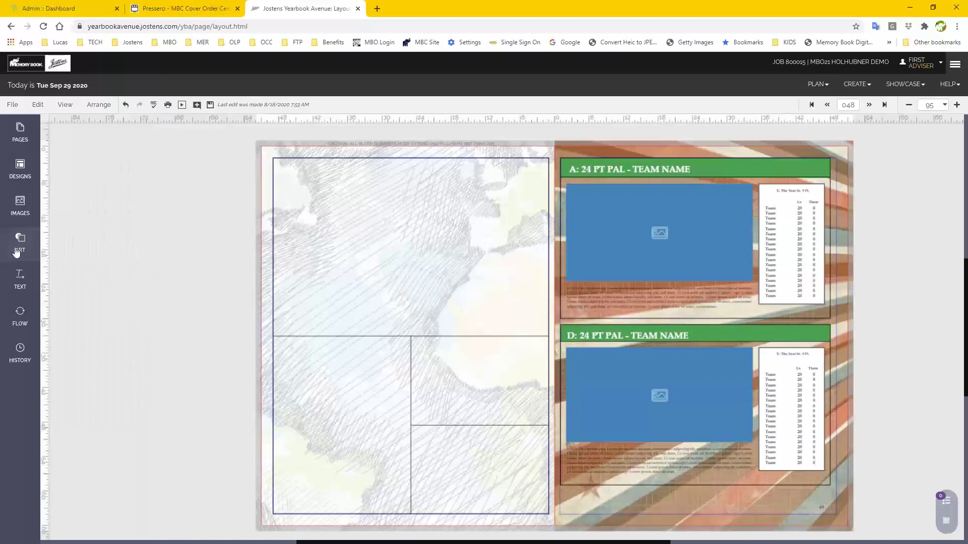
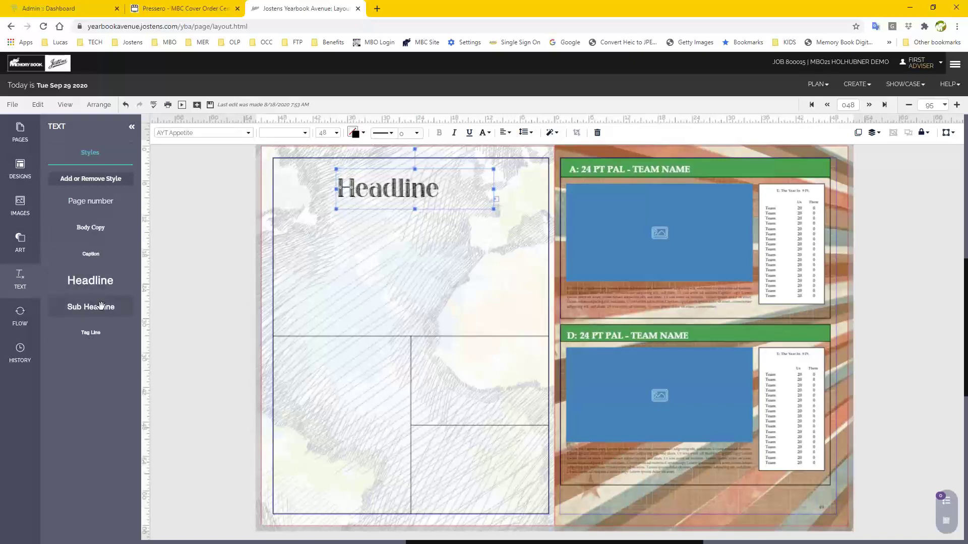
Replace the placeholder text in the headline box on left page 048 with "Candids".
click(388, 200)
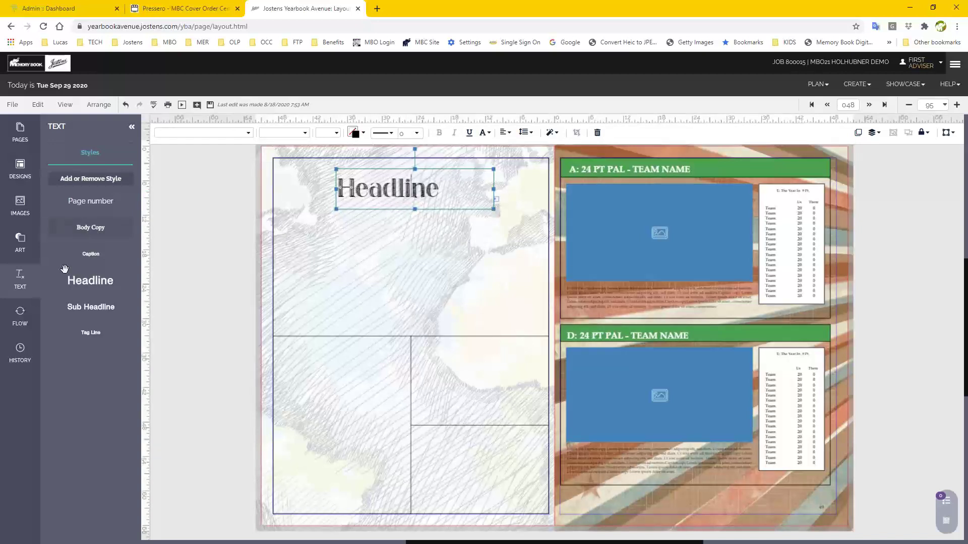
drag(438, 190, 337, 191)
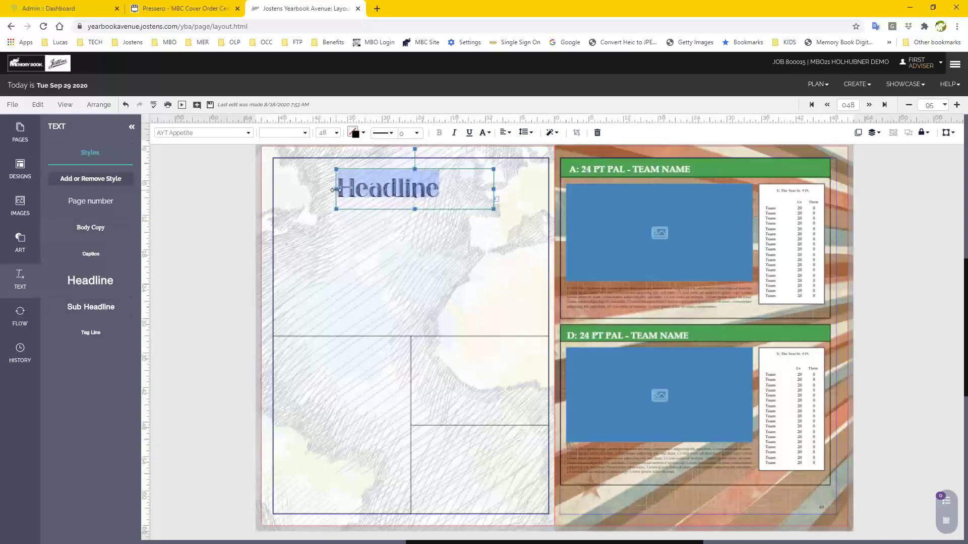
text(Can)
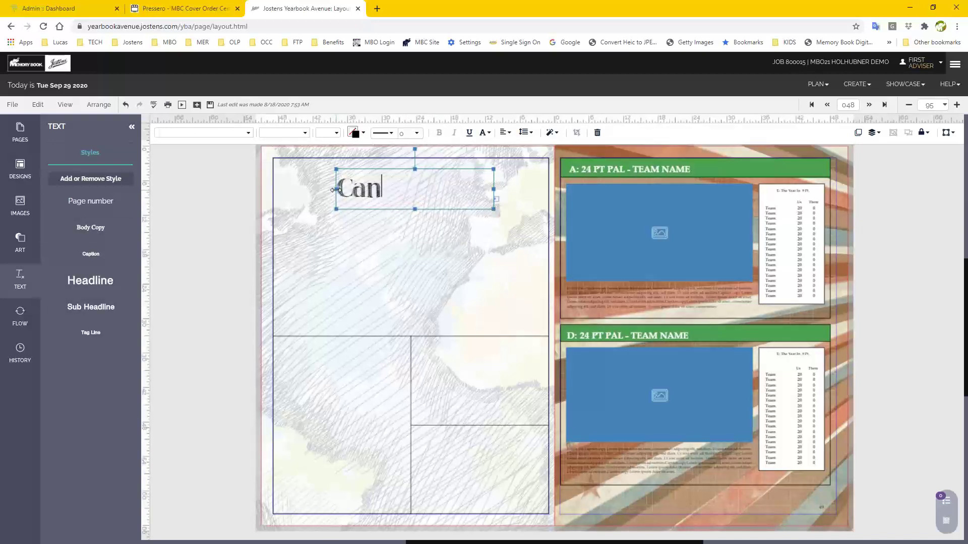
text(dids)
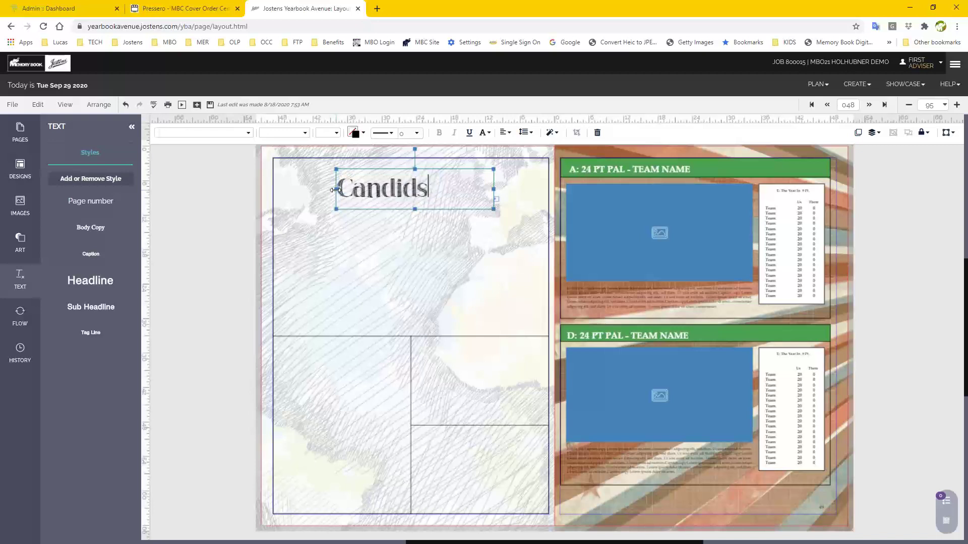
click(382, 253)
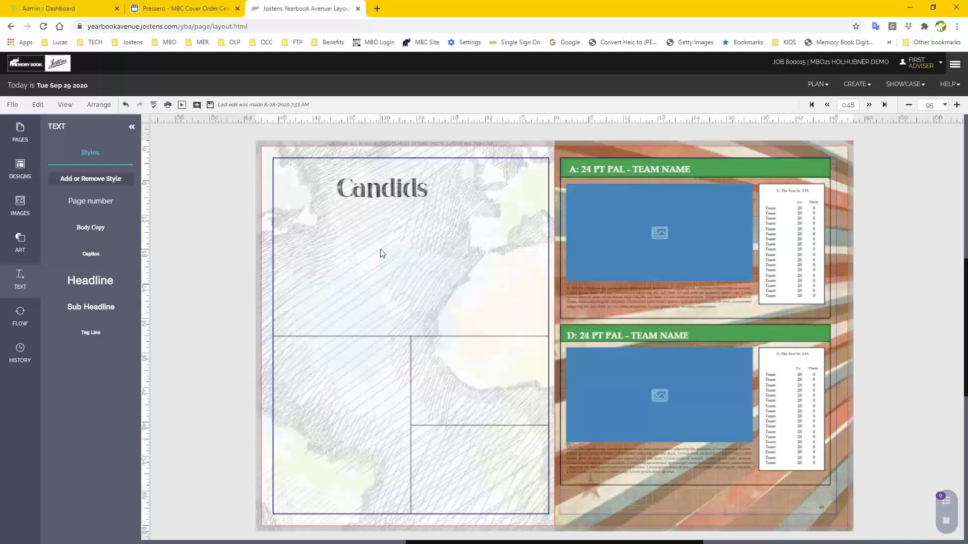
Delete the "Candids" headline and remove the background image from left page 048.
click(392, 187)
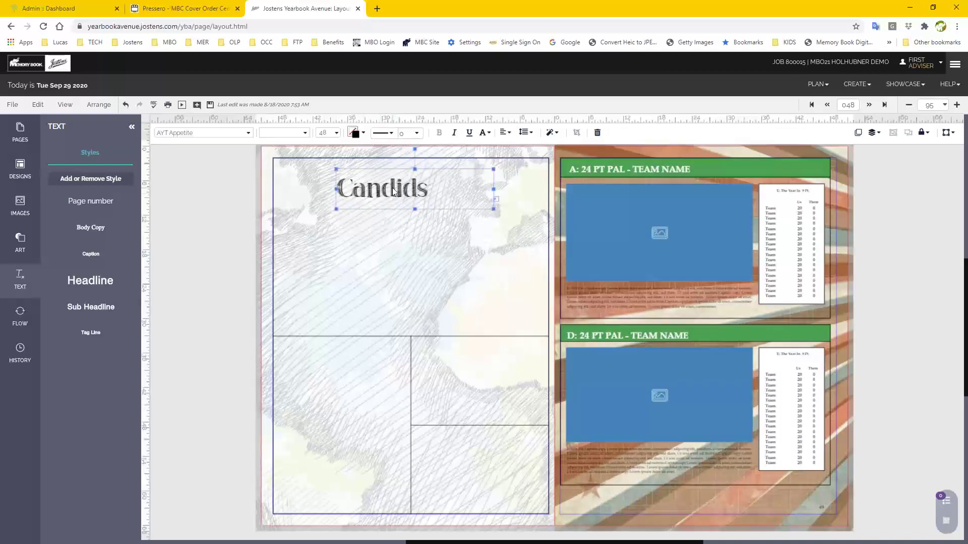
key(Delete)
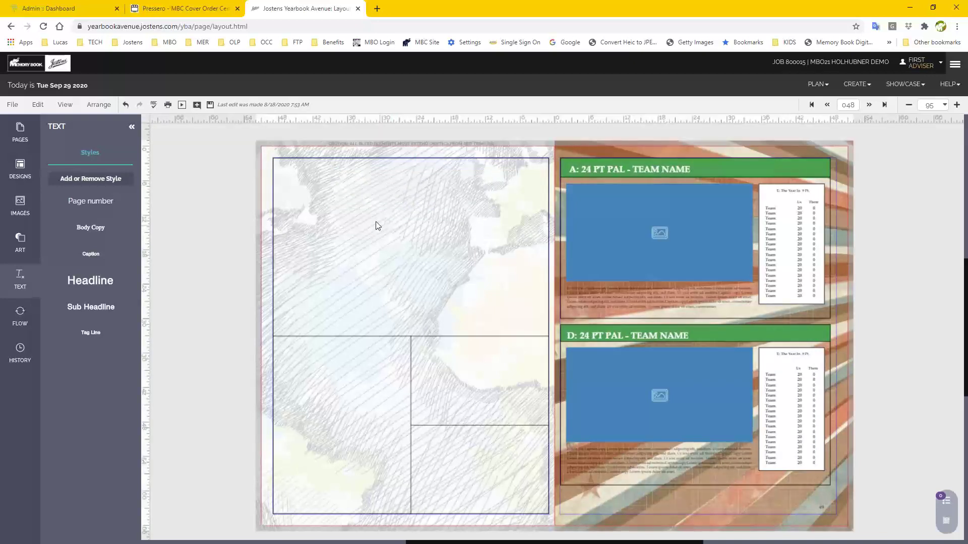
right_click(328, 193)
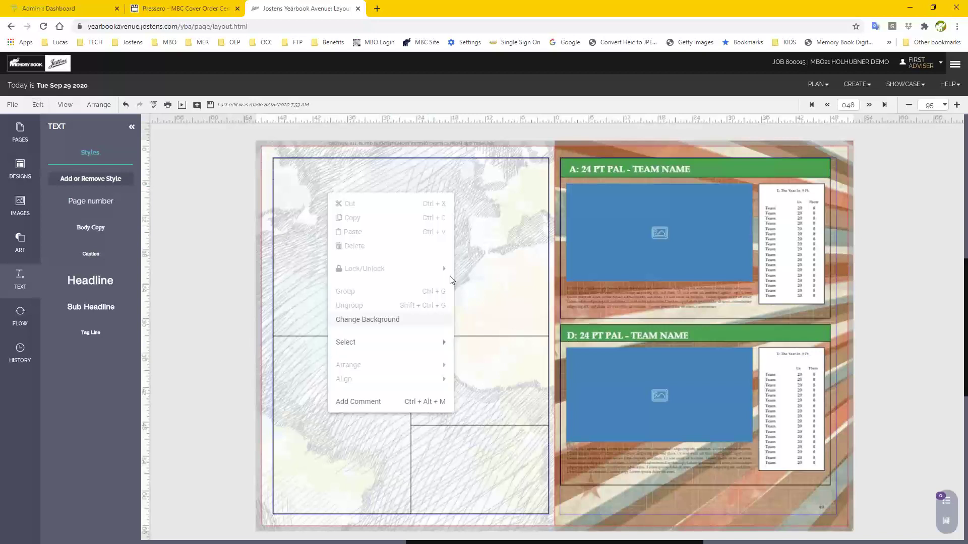
click(372, 319)
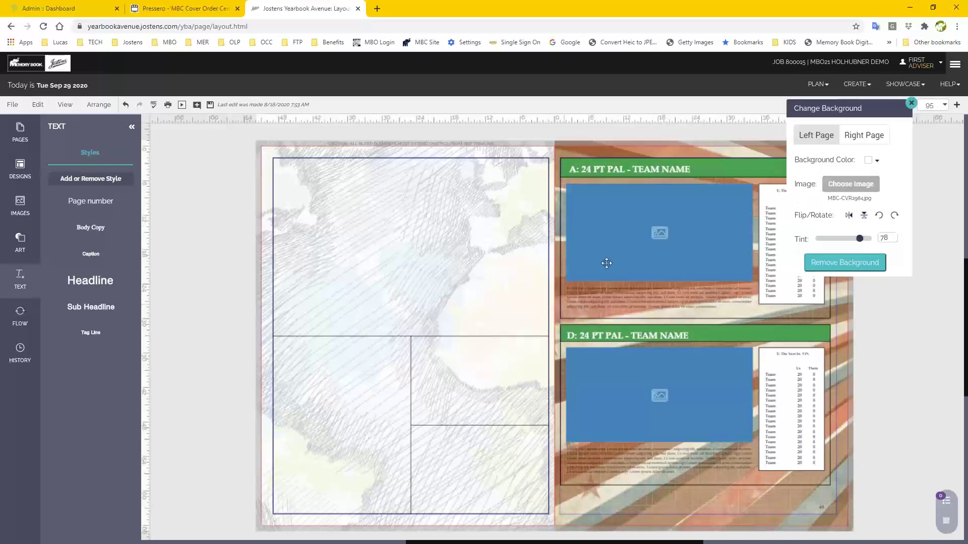
click(850, 265)
Delete the outer rectangle and all the divider lines from left page 048, and close the background settings.
click(400, 158)
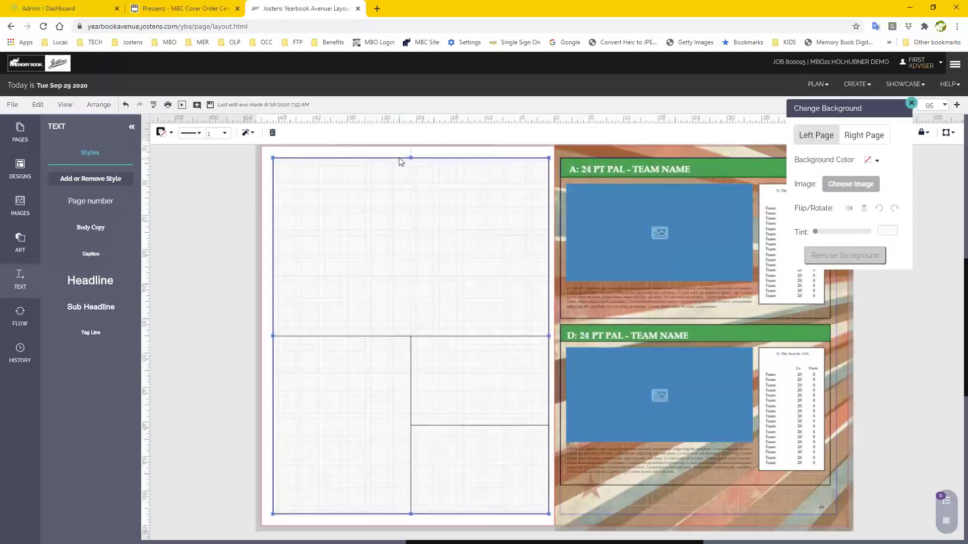
click(422, 337)
key(Delete)
click(410, 352)
key(Delete)
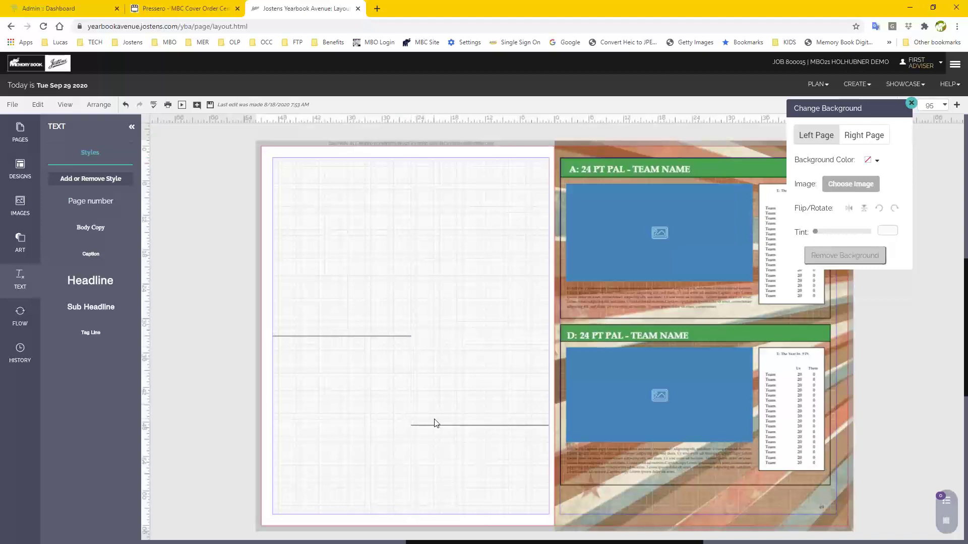
click(437, 425)
key(Delete)
click(378, 336)
key(Delete)
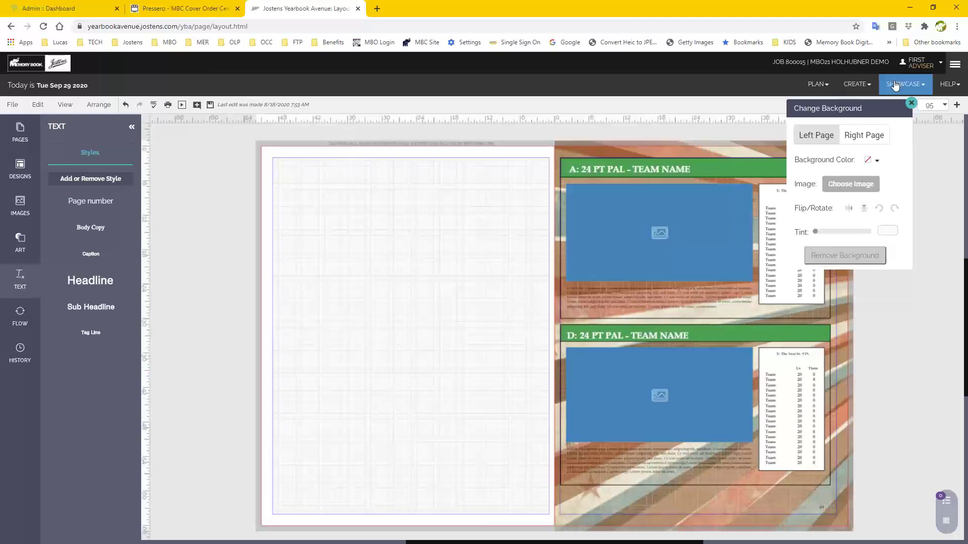
click(911, 103)
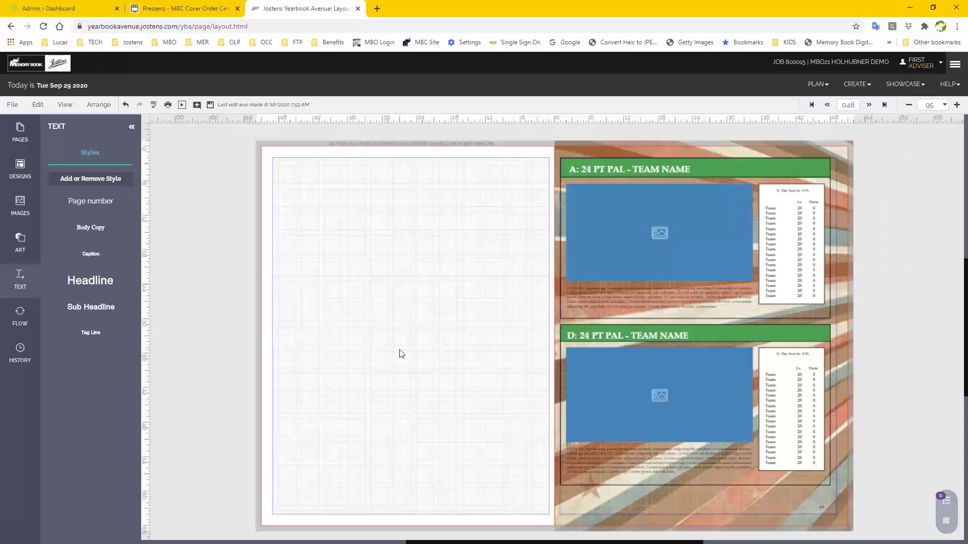
Filter the page design library from All Portraits to the 31-40 photos category.
click(20, 318)
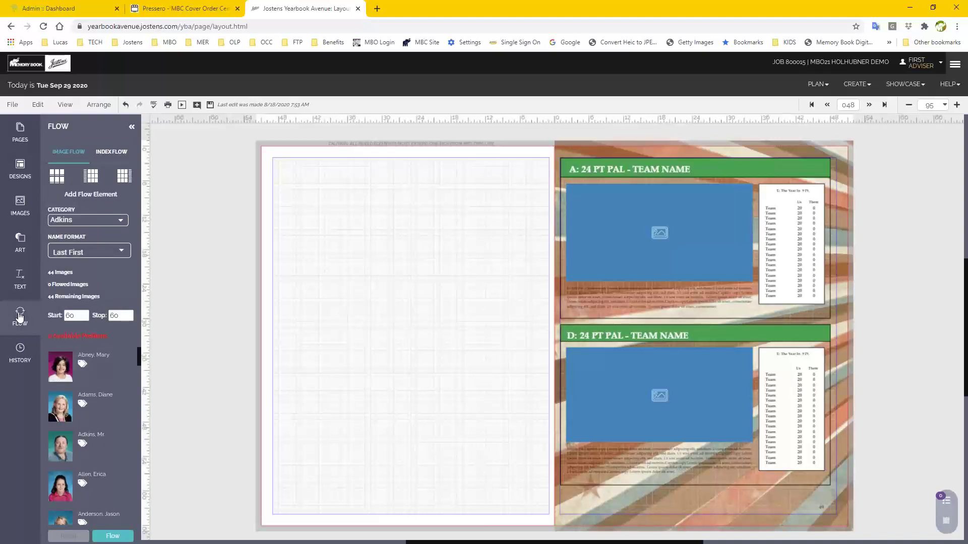
click(20, 169)
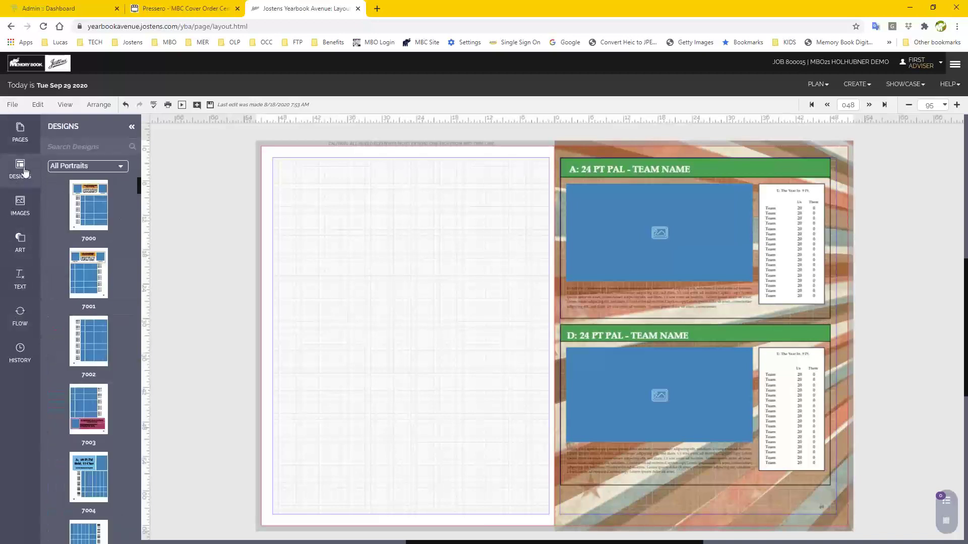
click(80, 166)
click(80, 167)
click(80, 166)
scroll(82, 249, down, 5)
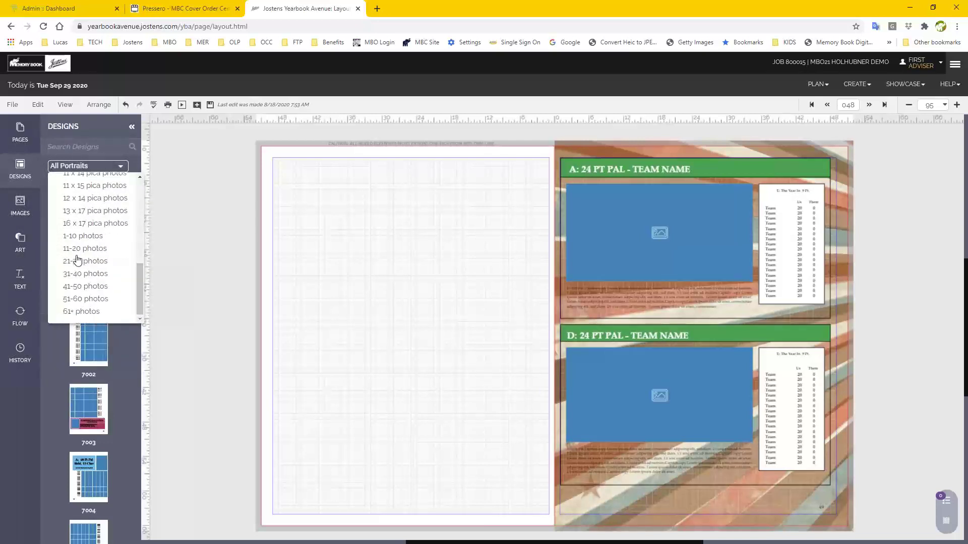
click(83, 274)
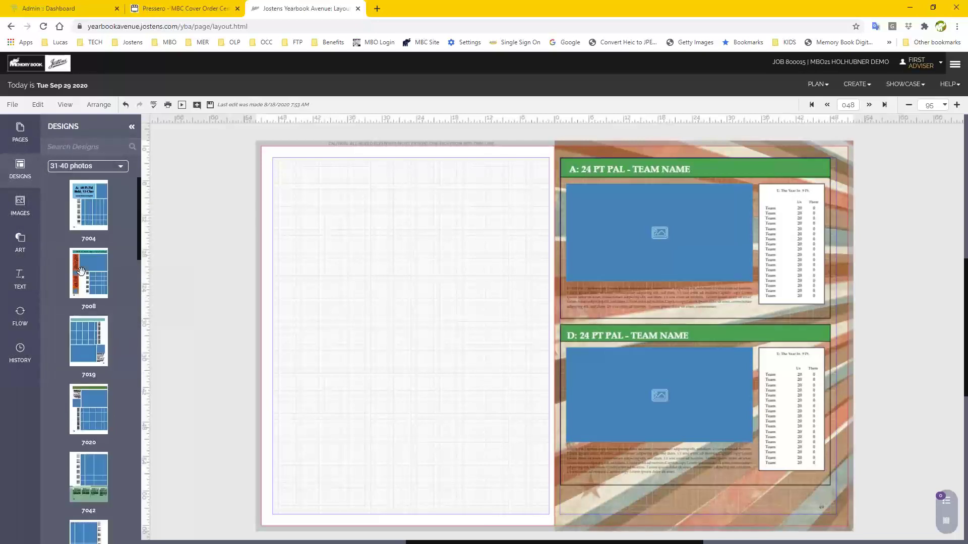
Apply portrait design 7042 to blank left page 048 and open the image flow settings.
scroll(127, 370, down, 3)
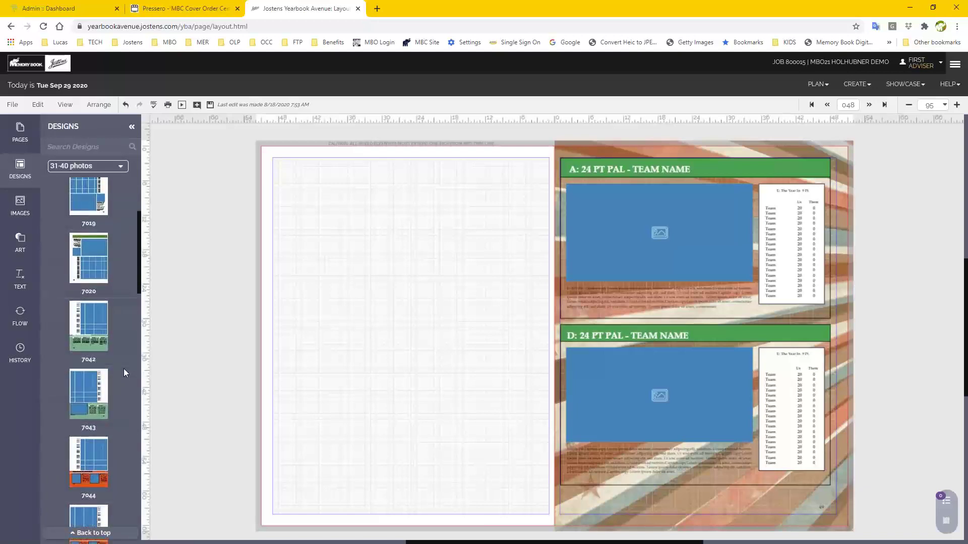
drag(88, 349, 398, 308)
click(503, 339)
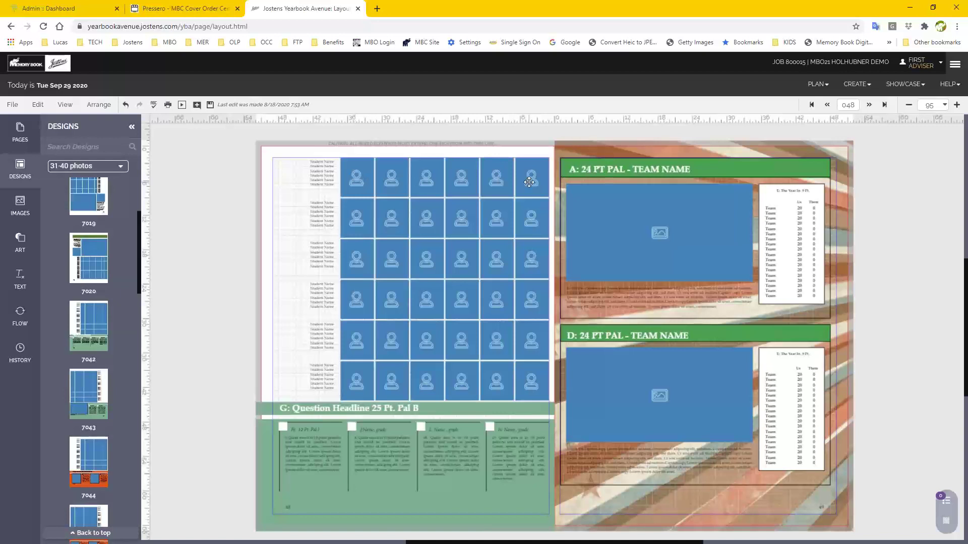
click(20, 316)
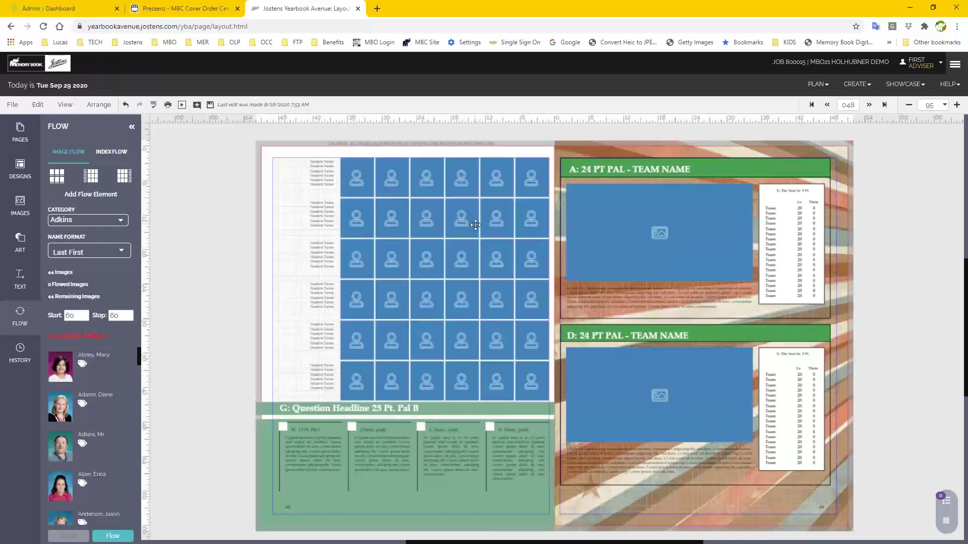
Try to move the whole portrait grid on left page 048 across the gutter.
click(461, 194)
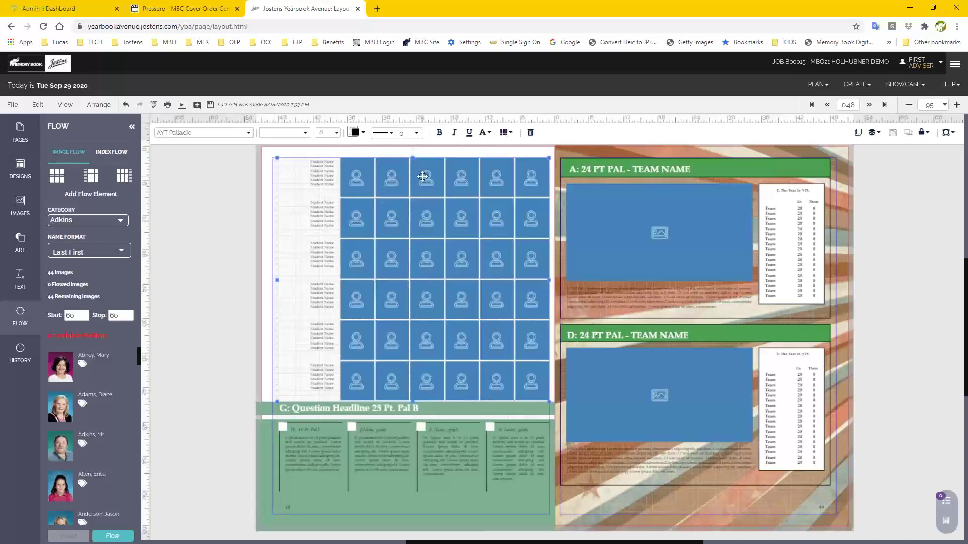
drag(423, 176, 472, 174)
click(244, 195)
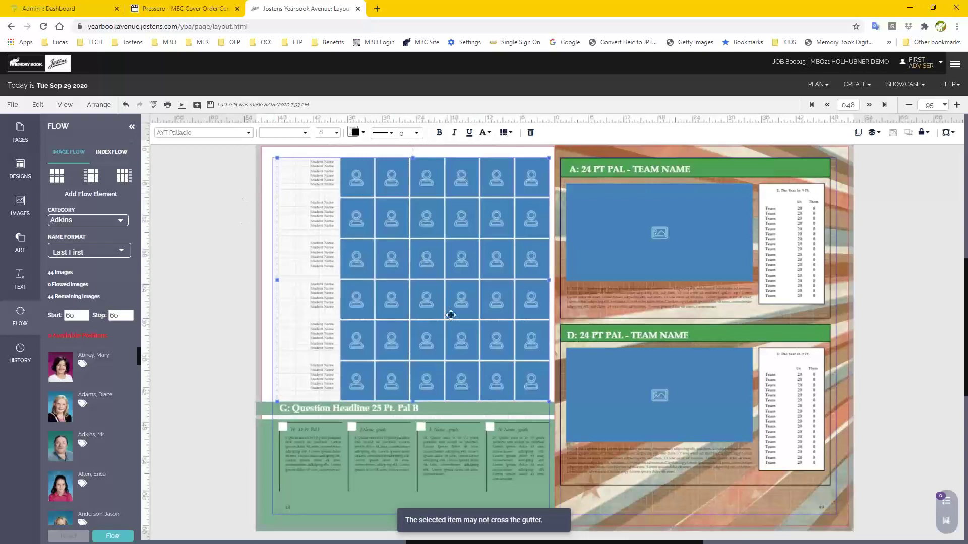
click(475, 353)
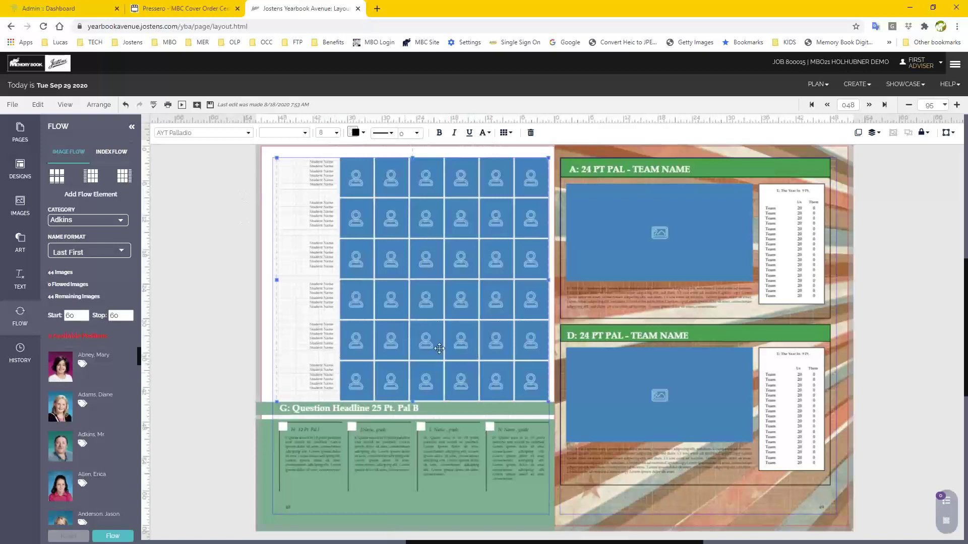
click(169, 304)
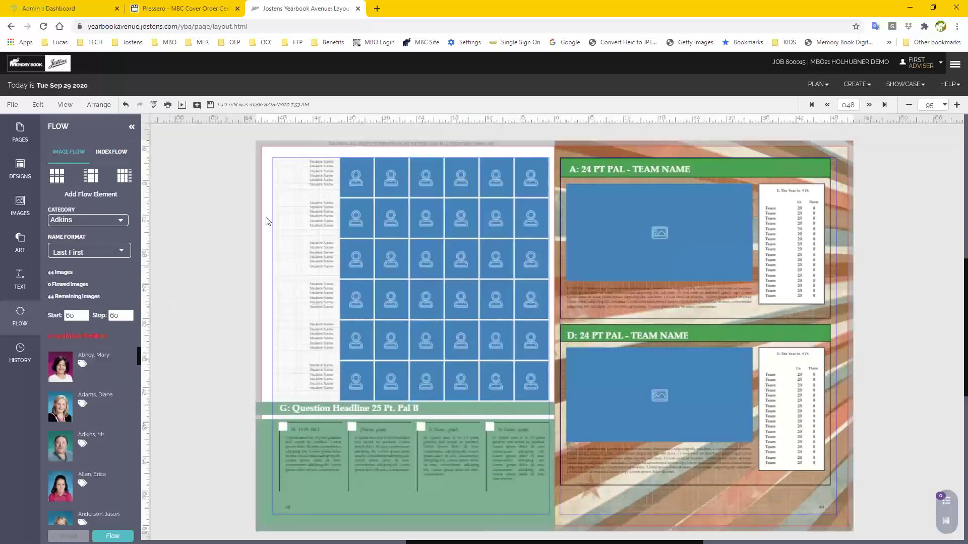
Set the student names in the portrait grid to the AYT Avalon font at size 10.
click(323, 174)
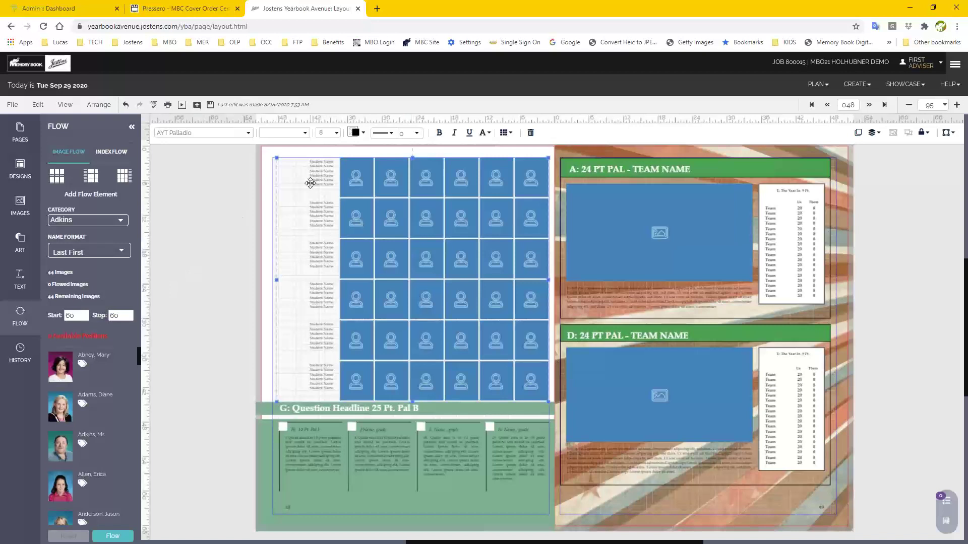
click(248, 134)
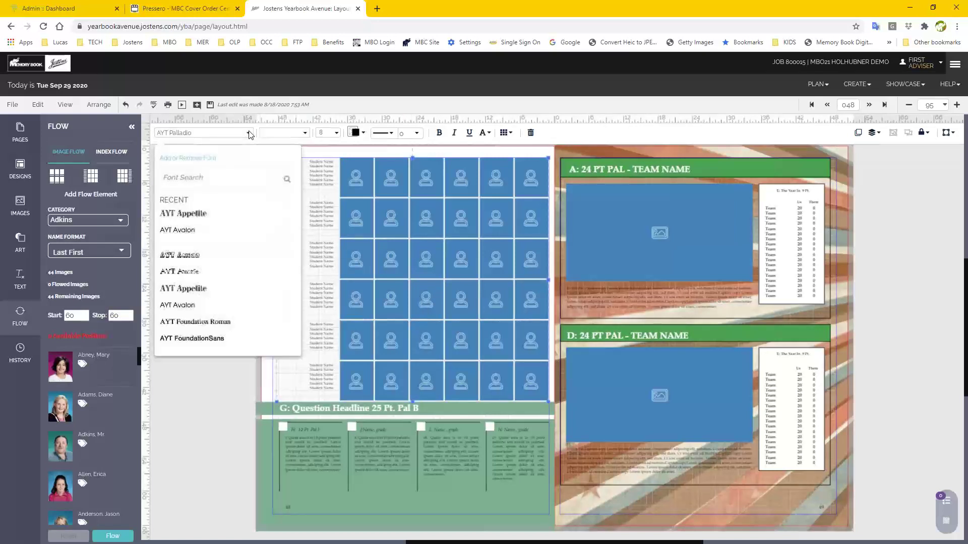
click(179, 232)
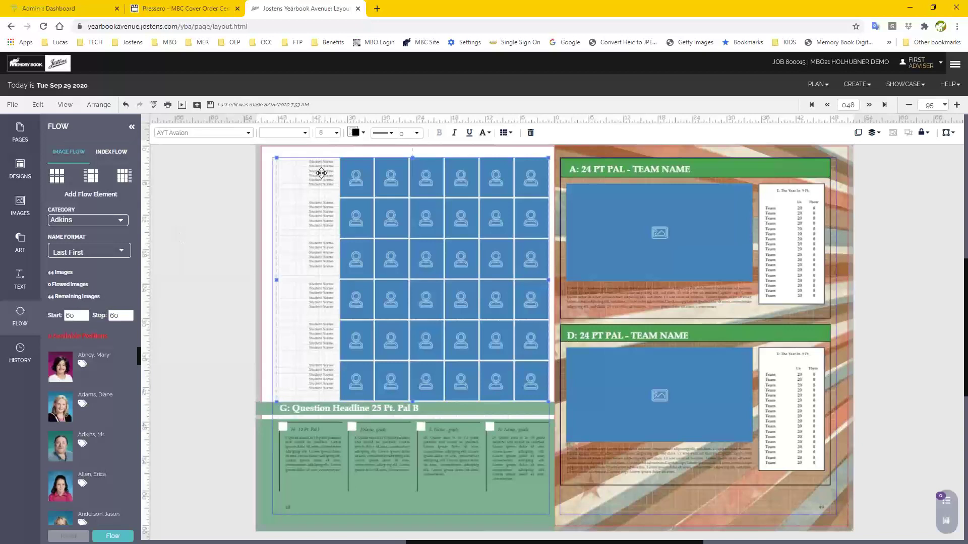
click(337, 133)
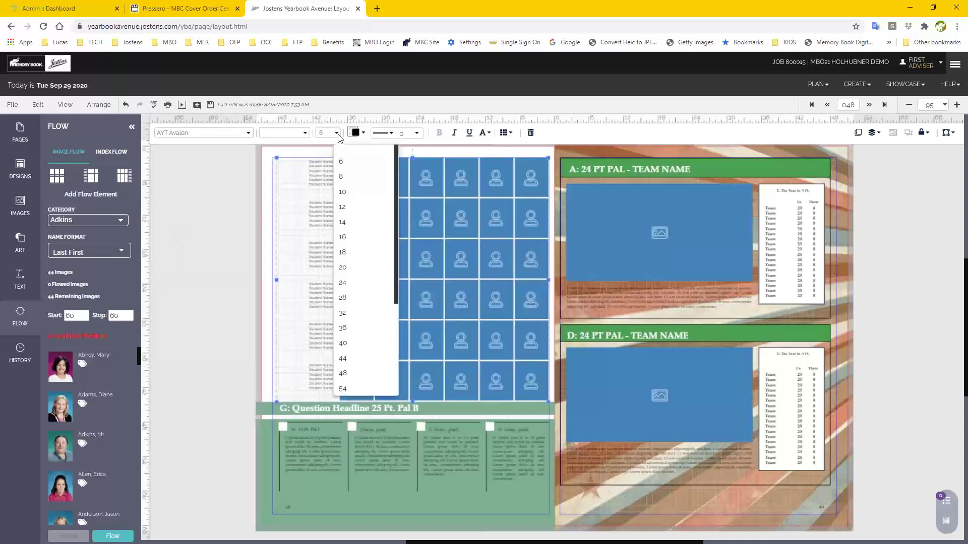
click(353, 192)
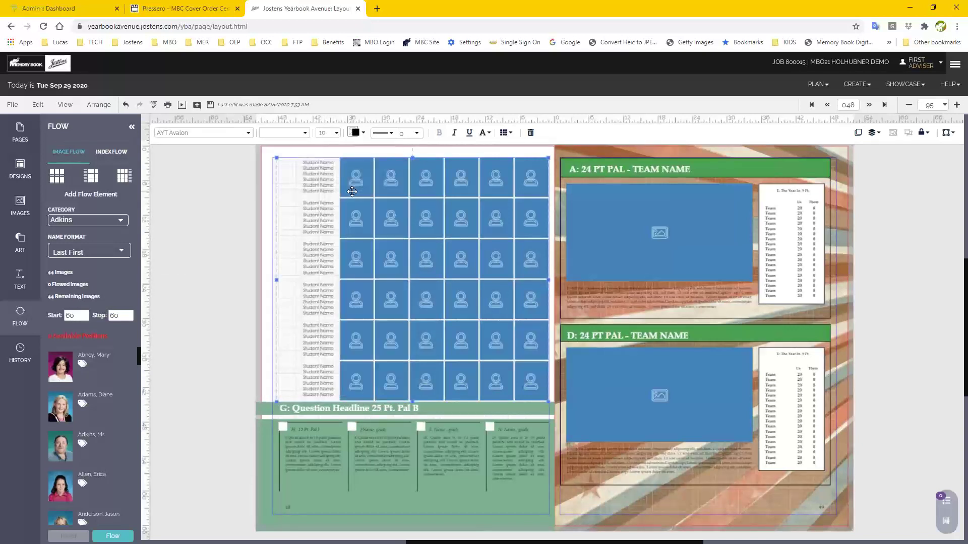
Try the muted green used on the page and SY Vitality Green on the student names, and restore their color to black.
click(355, 132)
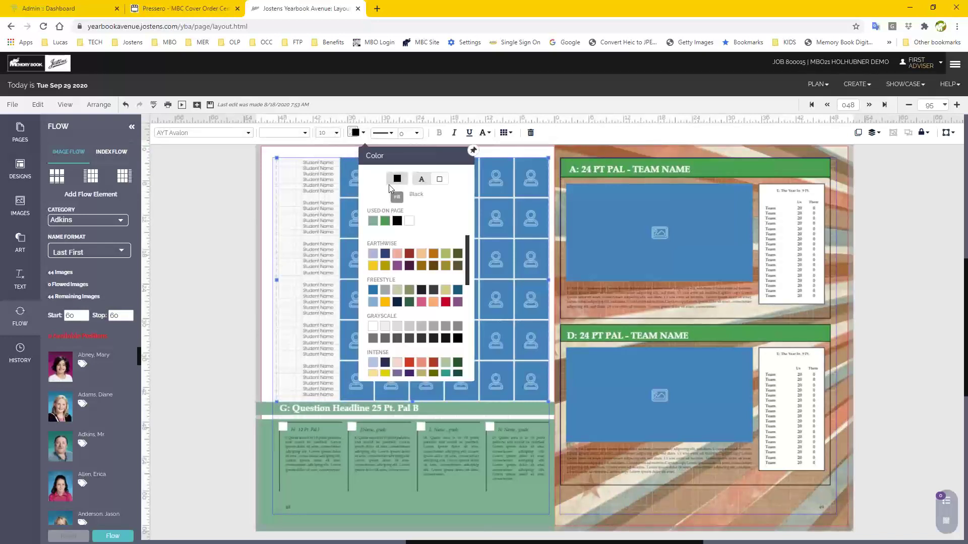
click(371, 220)
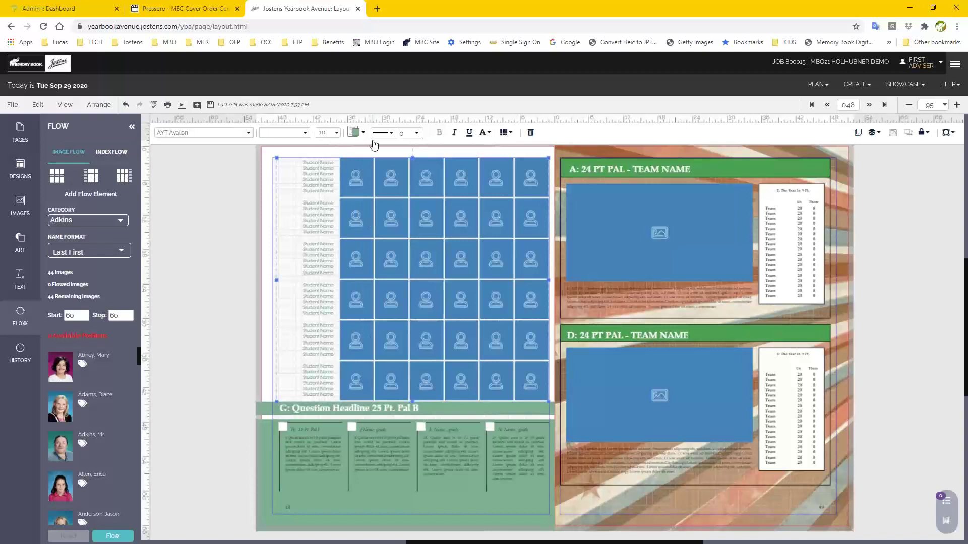
click(355, 132)
scroll(463, 368, down, 1)
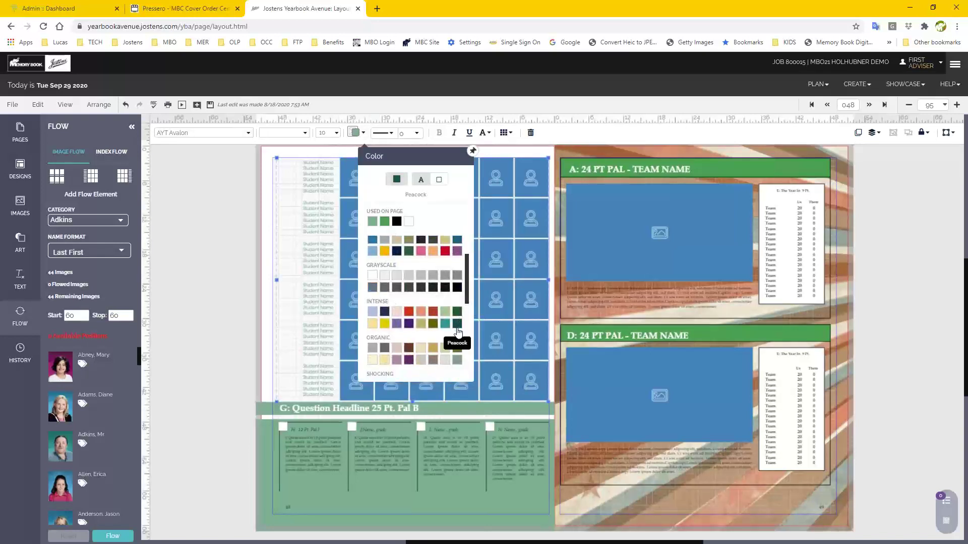
scroll(459, 333, down, 3)
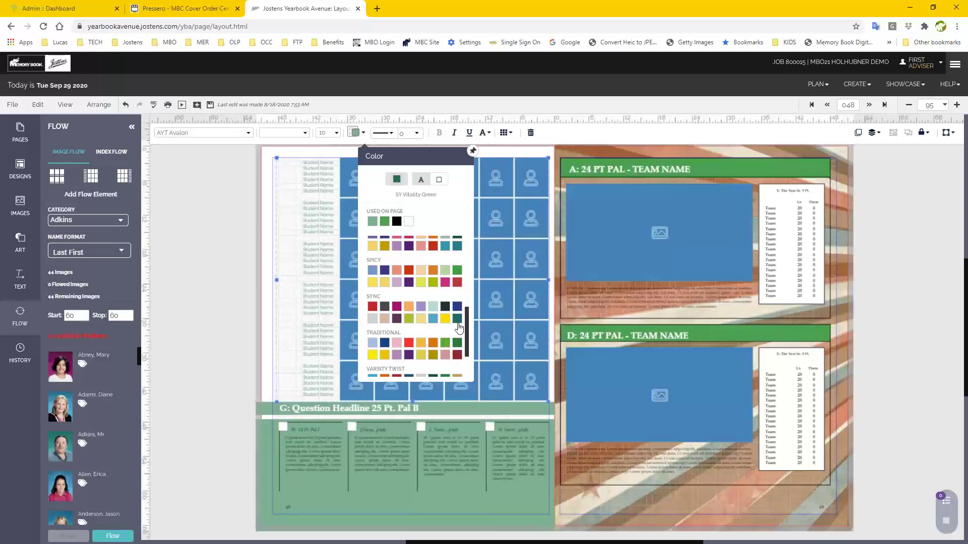
click(458, 327)
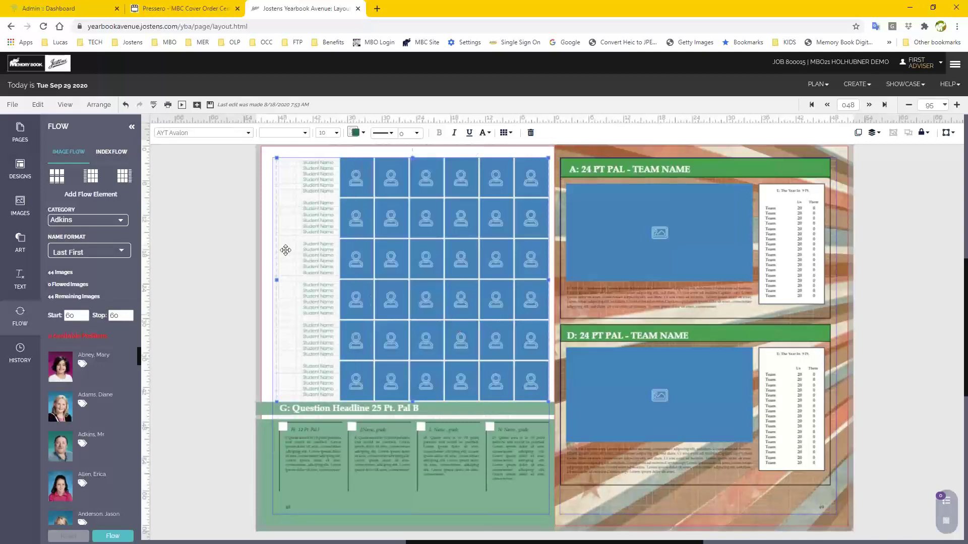
click(355, 132)
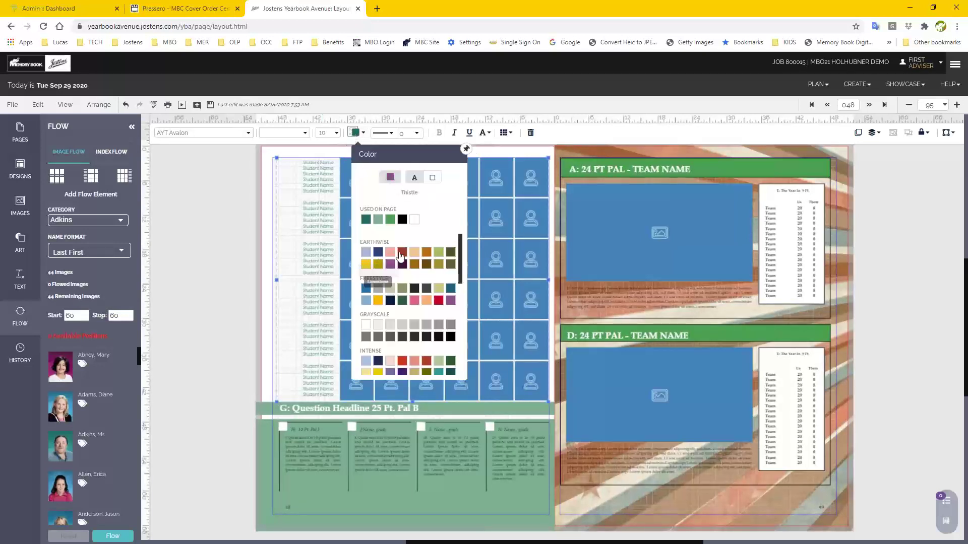
click(402, 219)
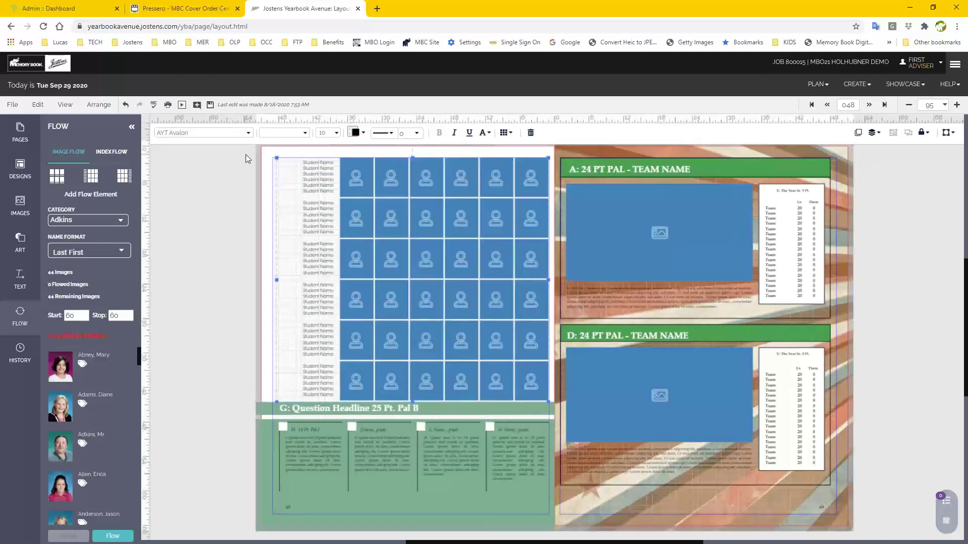
Give the portraits in the grid a 1 pt stroke and view the available stroke styles.
click(381, 136)
click(413, 137)
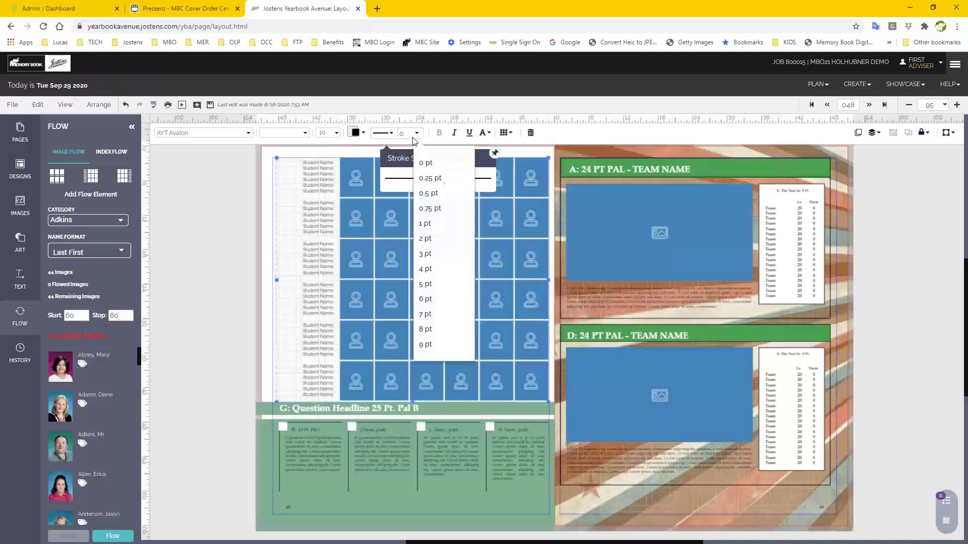
click(436, 223)
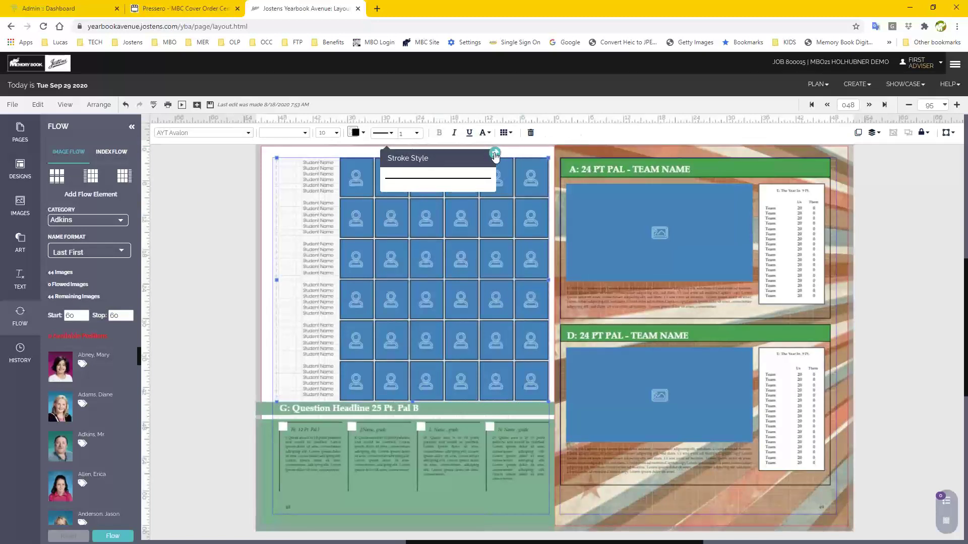
click(220, 259)
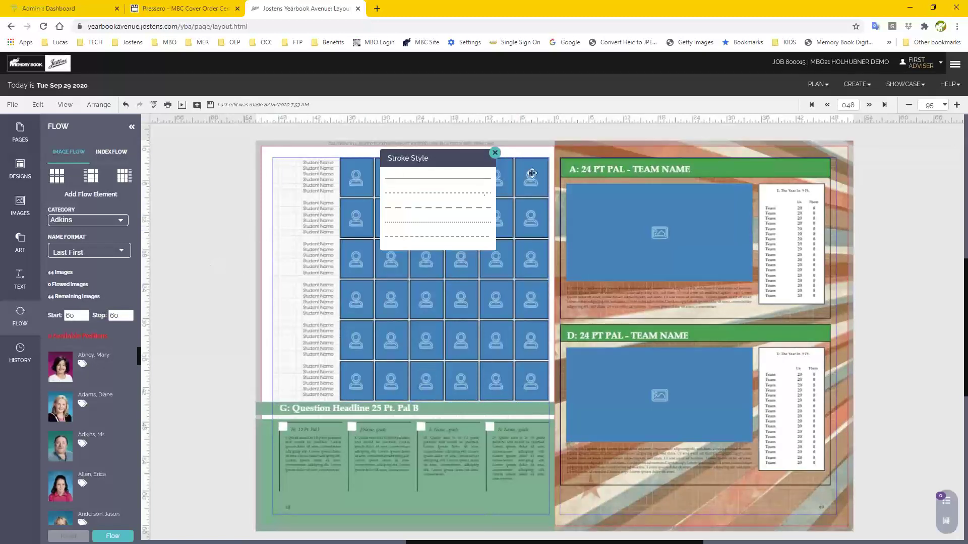
click(492, 156)
click(364, 185)
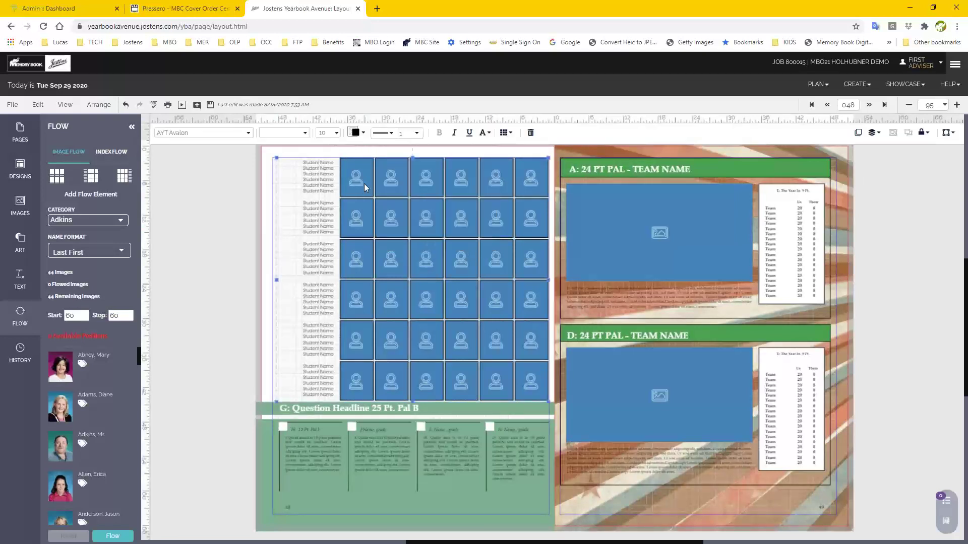
click(387, 132)
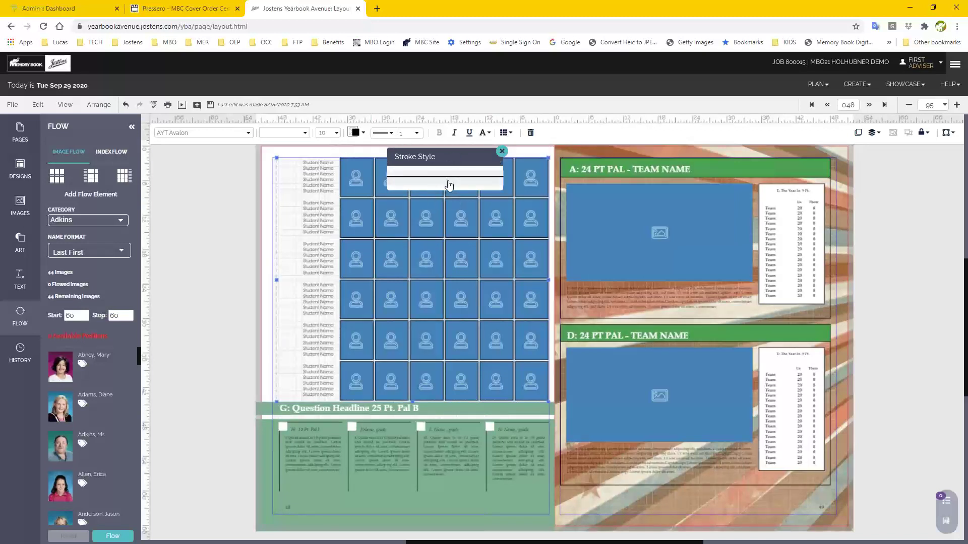
click(501, 152)
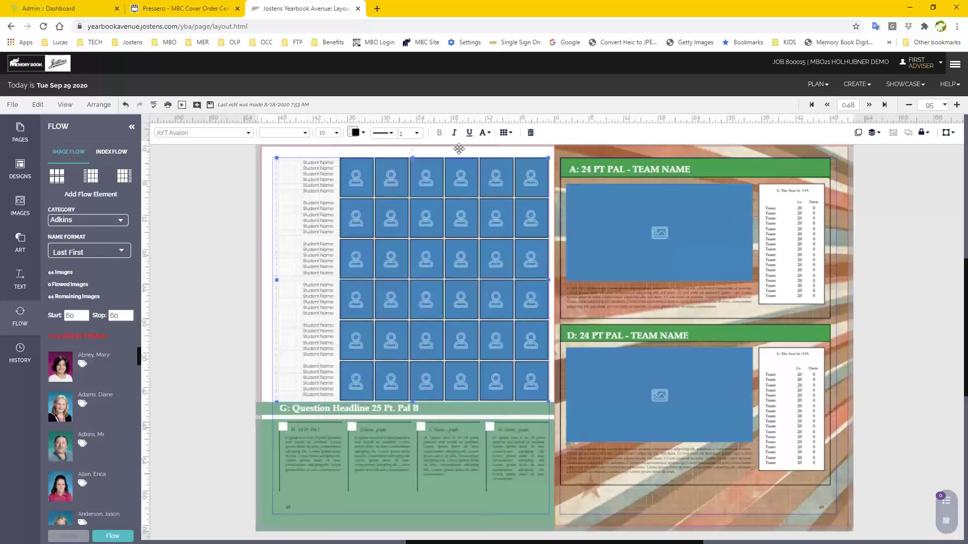
click(222, 265)
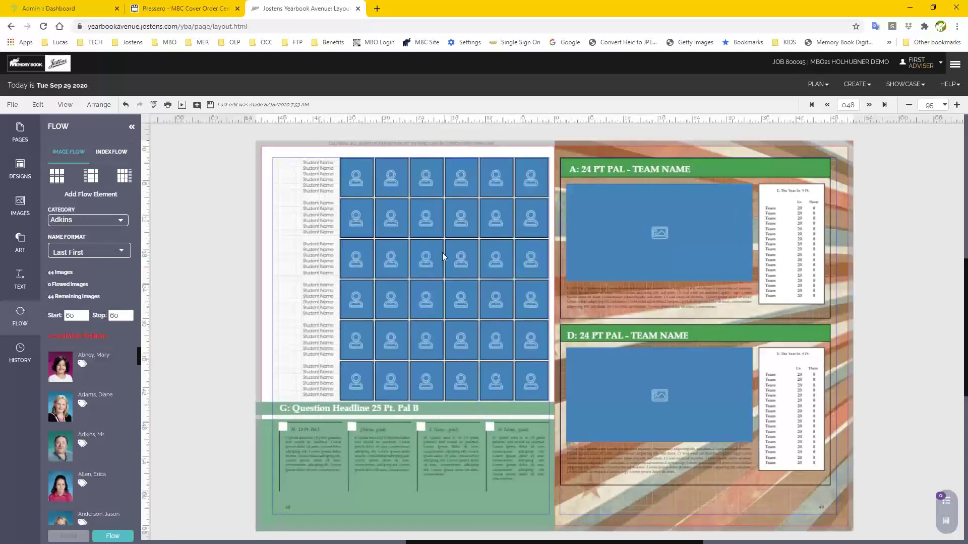
Switch the image flow category to the class with 45 images and browse its student portraits.
mouse_move(131, 376)
click(107, 222)
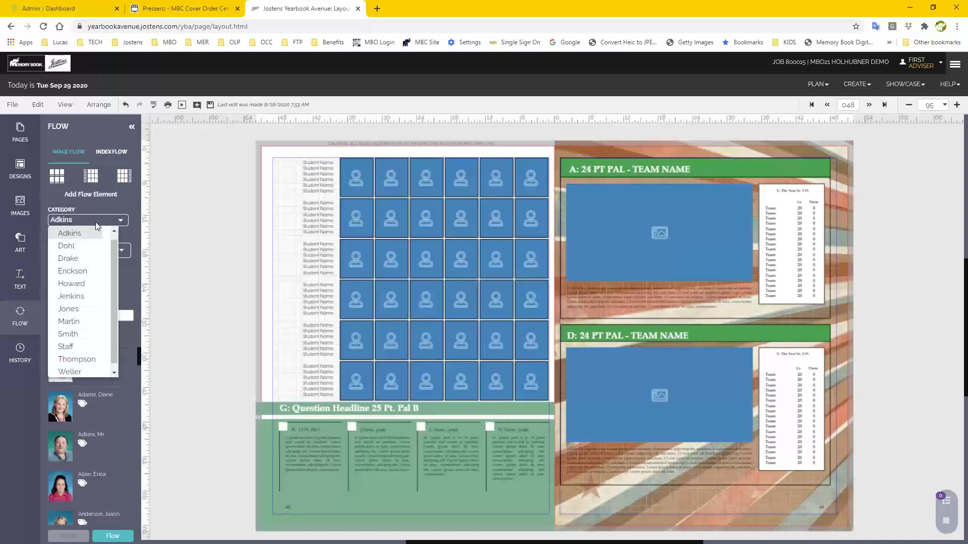
click(70, 372)
scroll(89, 403, down, 5)
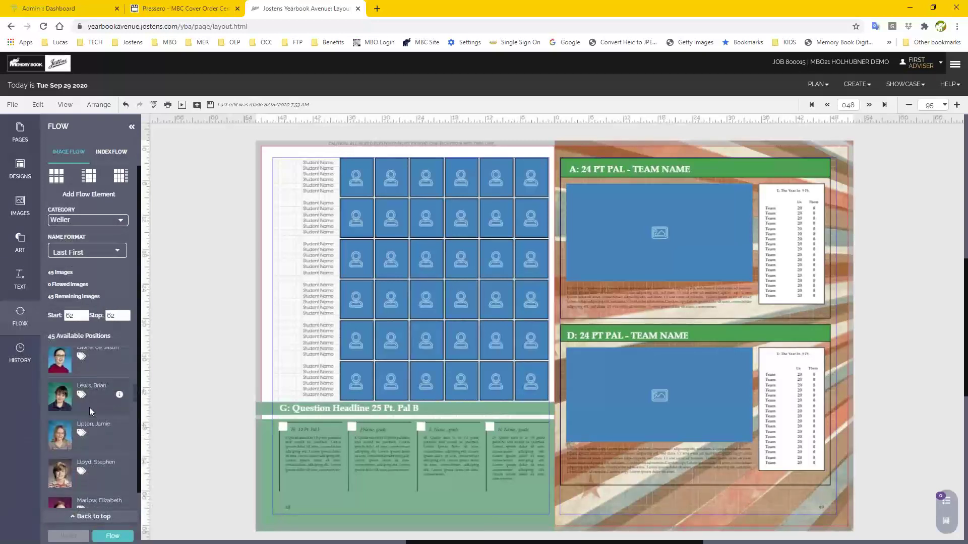
scroll(89, 407, up, 4)
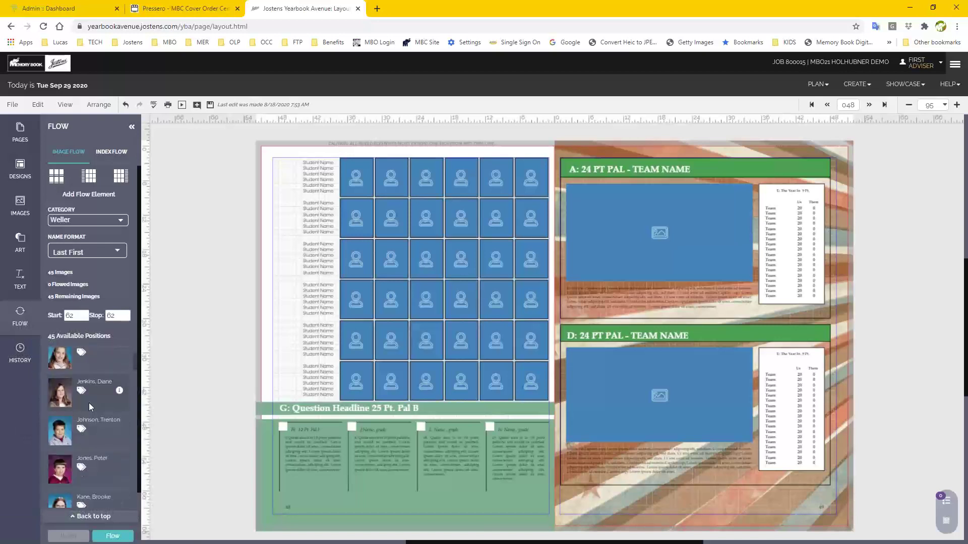
scroll(89, 403, up, 2)
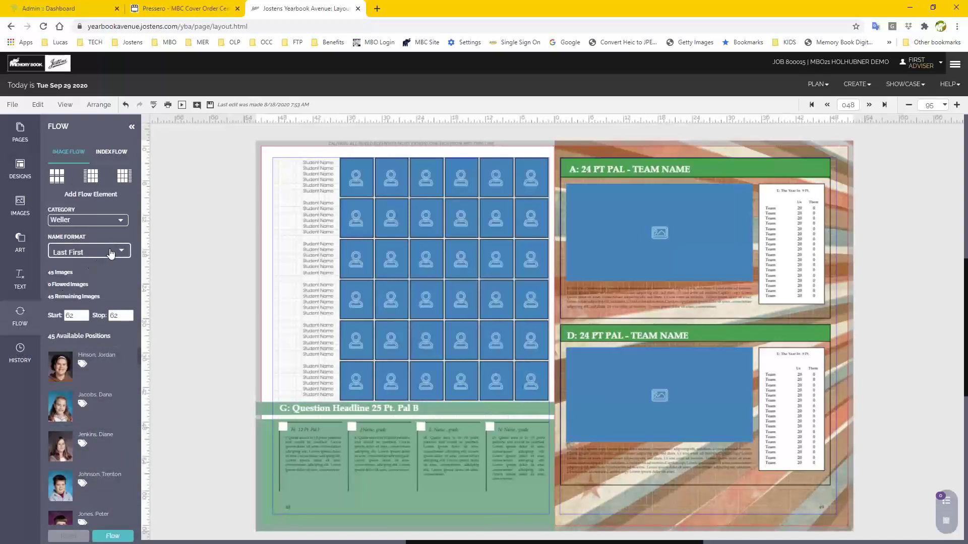
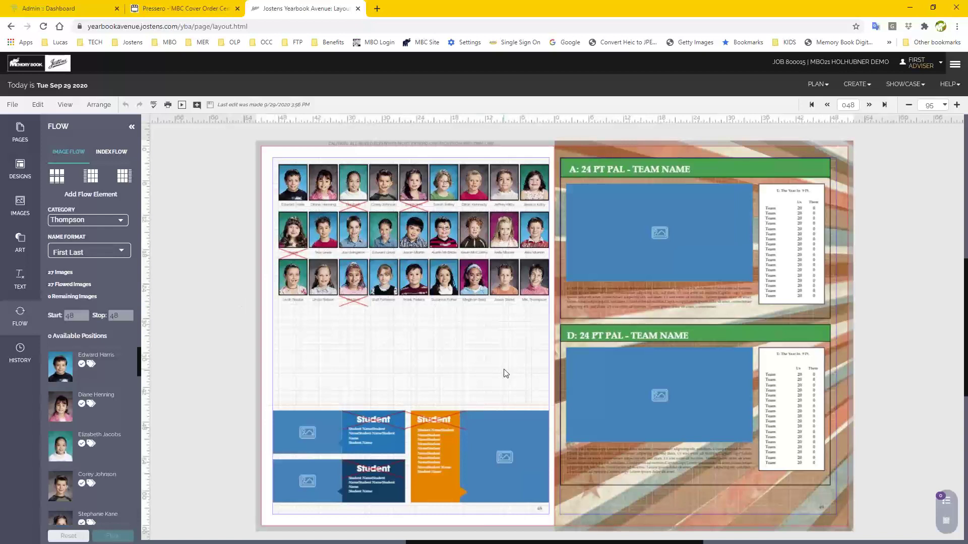
Examine the flow options of the flowed portrait grid on left page 048, including the Expand Flow explanation.
click(426, 221)
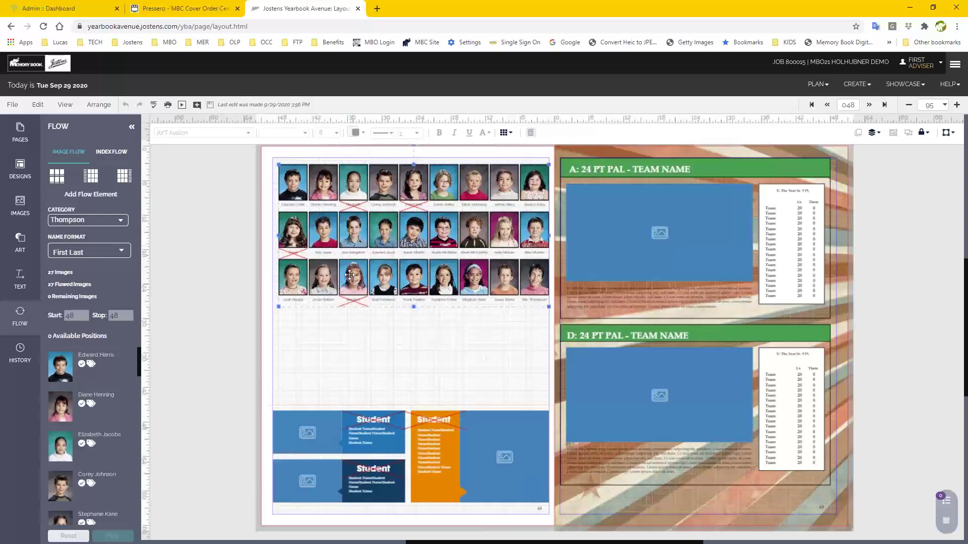
click(497, 342)
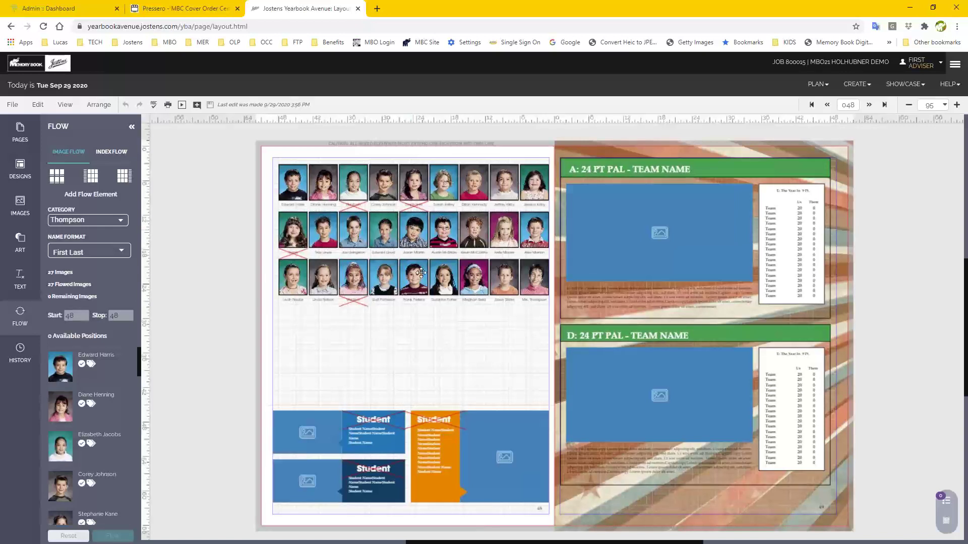
click(380, 278)
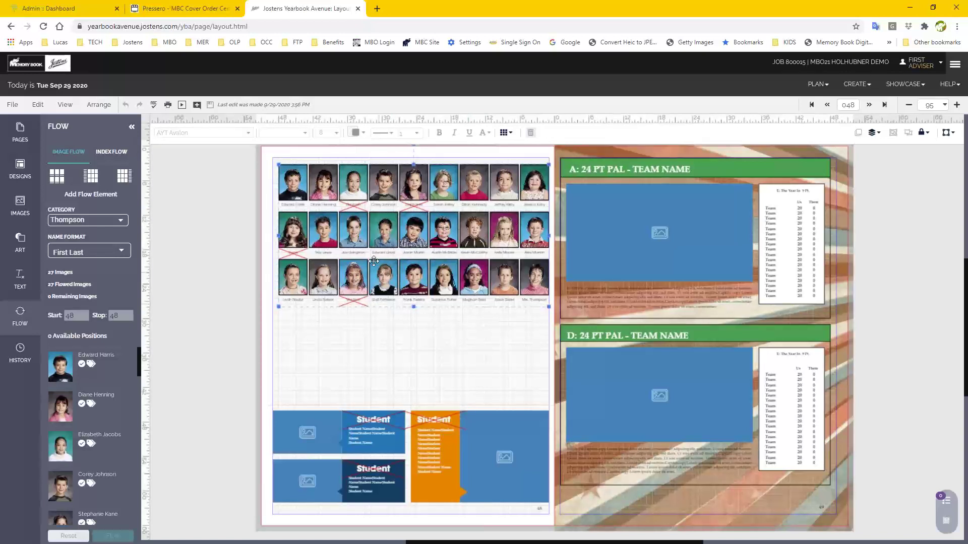
click(505, 136)
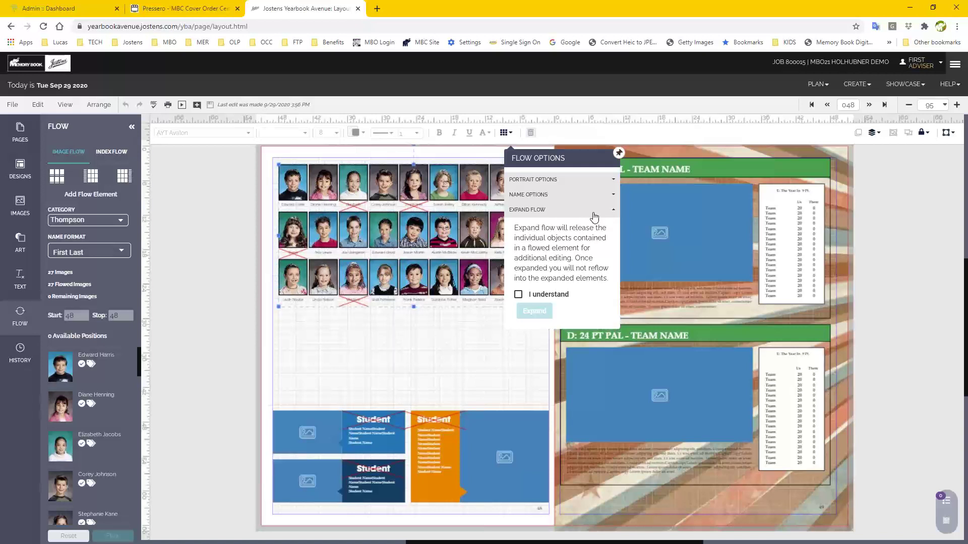
click(270, 258)
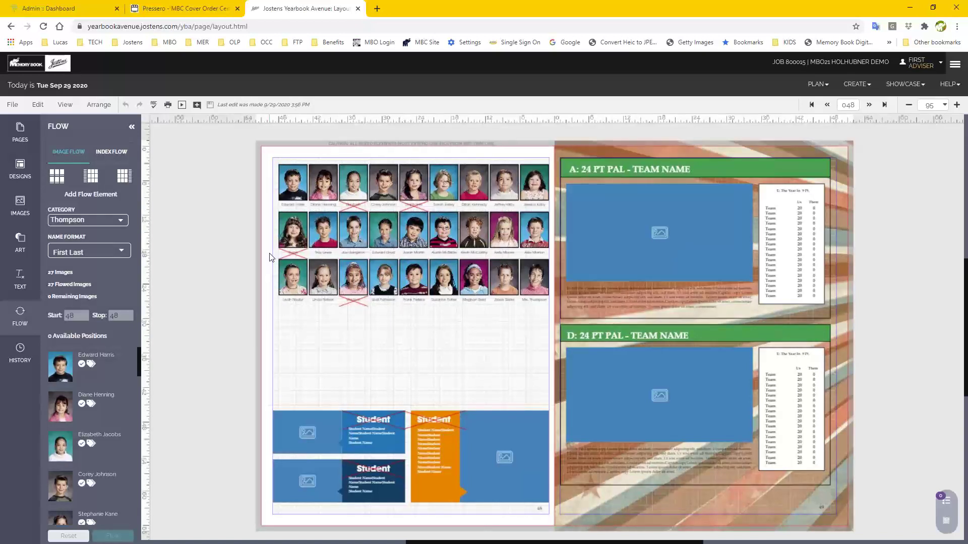
Reset the image flow of the class portraits placed on left page 048.
click(343, 196)
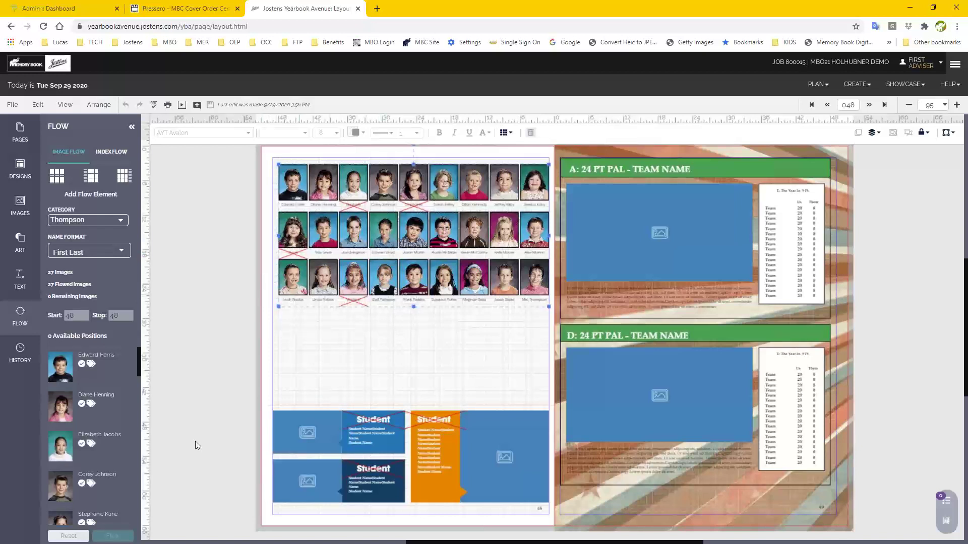
click(63, 537)
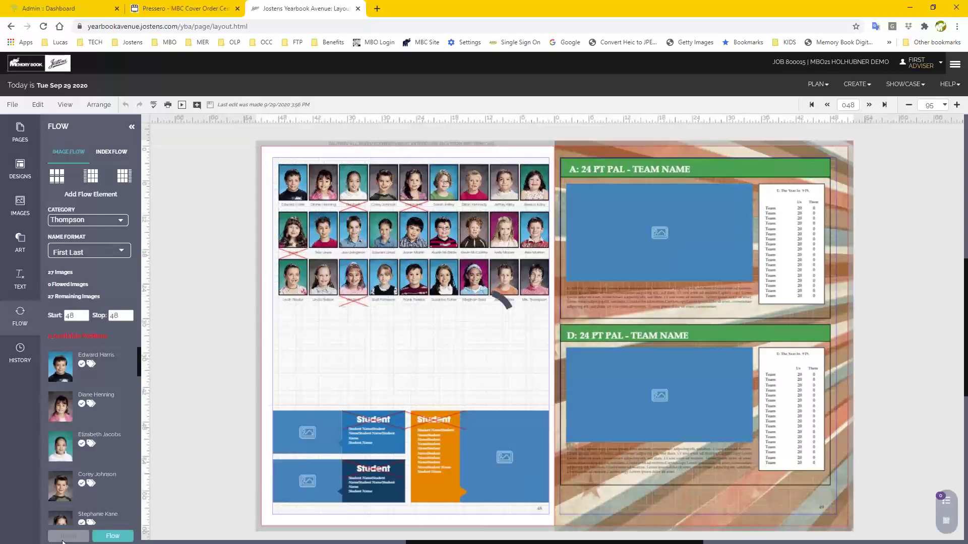